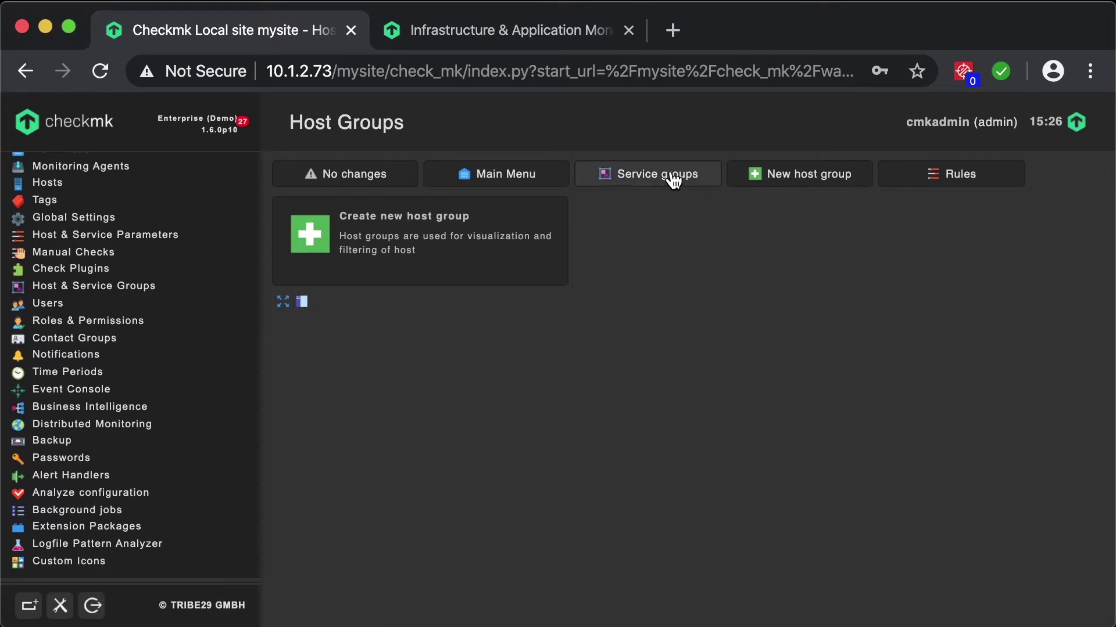
Step: Look at the Service Groups page and return to the Host Groups page
{"action": "left_click", "coordinate": [672, 179]}
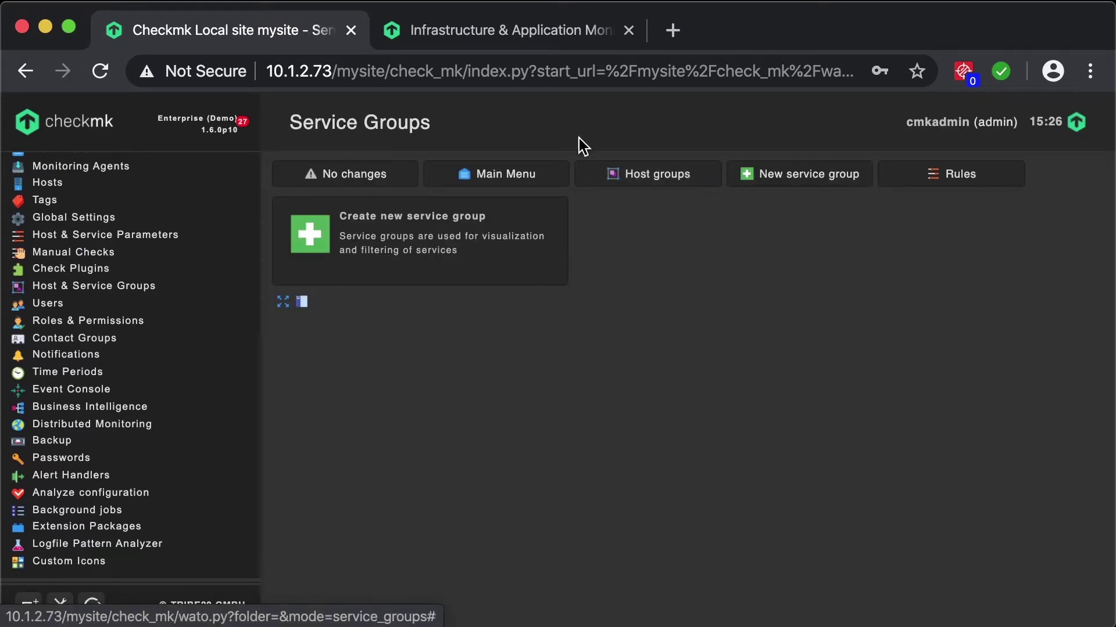
{"action": "left_click", "coordinate": [668, 180]}
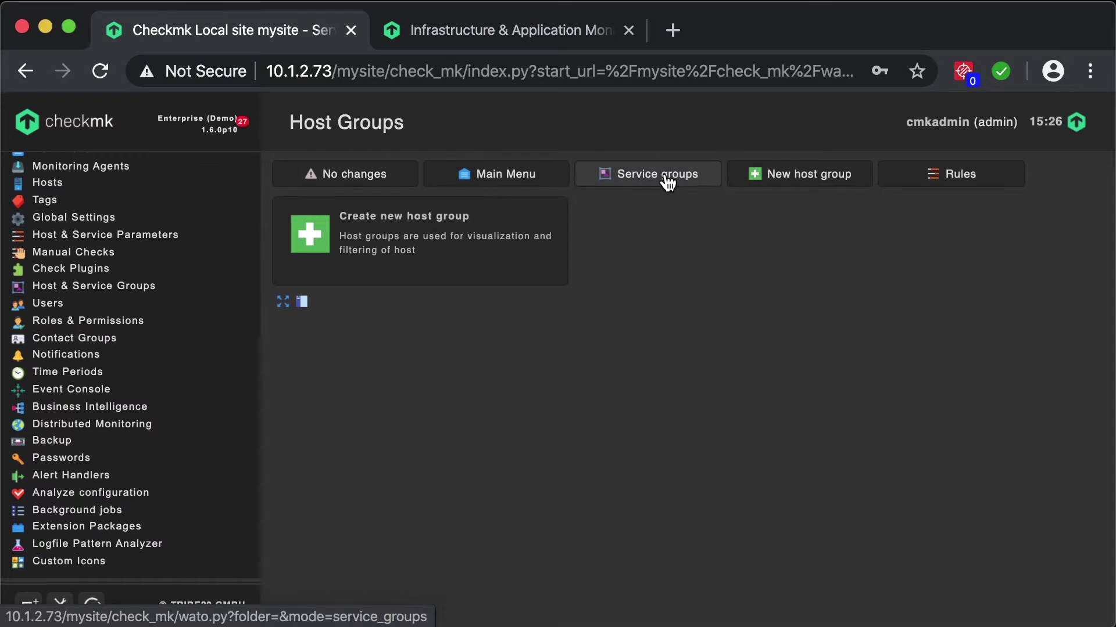
{"action": "left_click", "coordinate": [668, 180]}
{"action": "left_click", "coordinate": [668, 181]}
{"action": "left_click", "coordinate": [668, 180]}
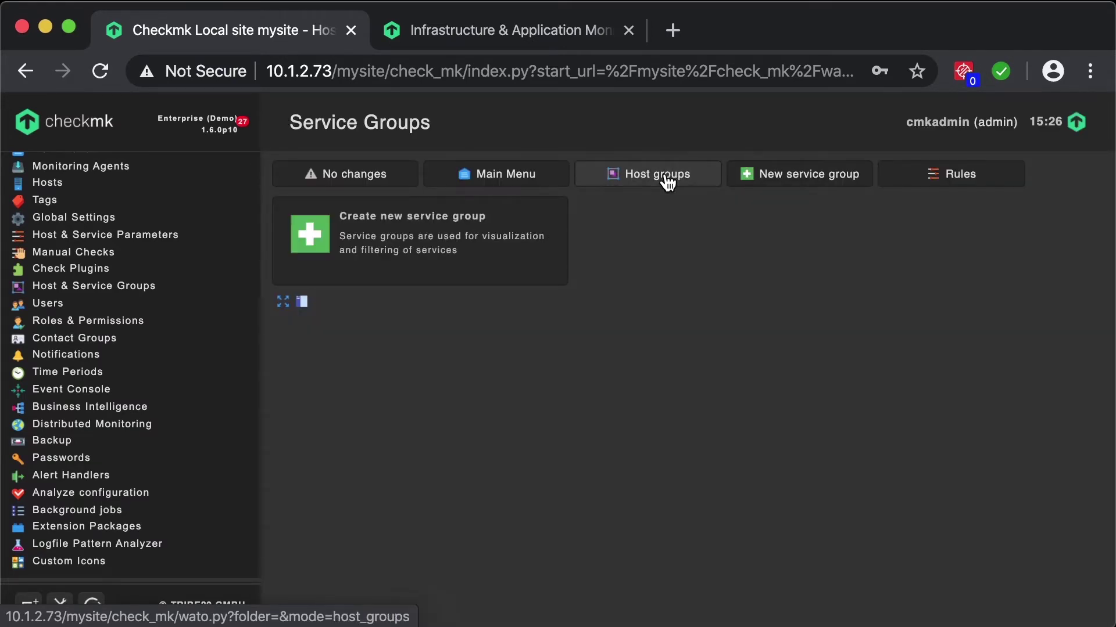
{"action": "left_click", "coordinate": [668, 180]}
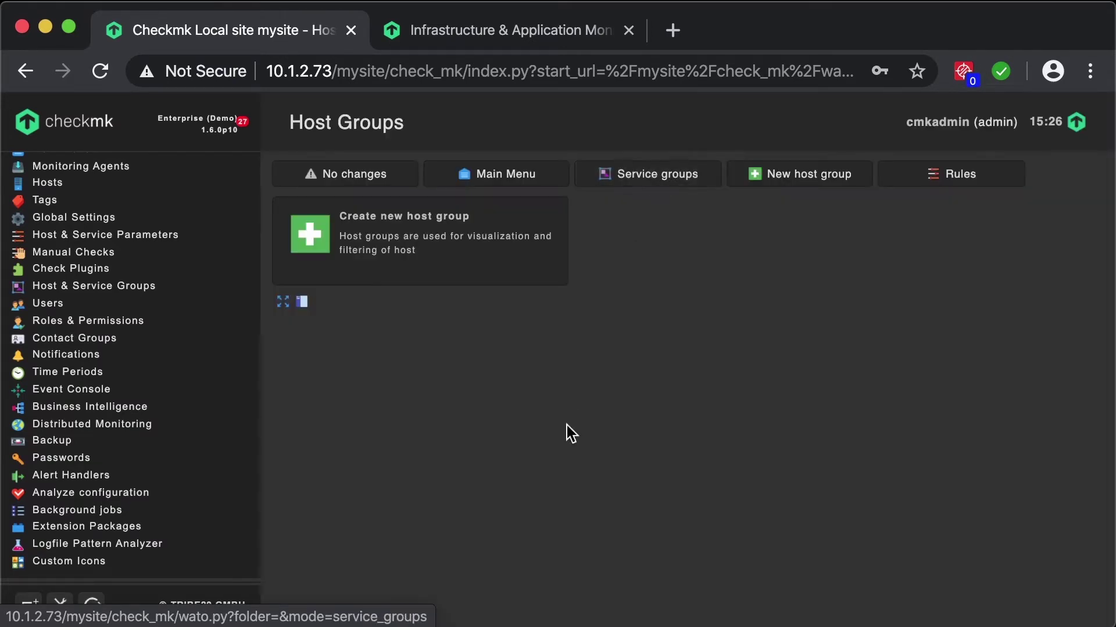
Step: Create and save a host group named prod with the alias Produktivsysteme
{"action": "left_click", "coordinate": [430, 235]}
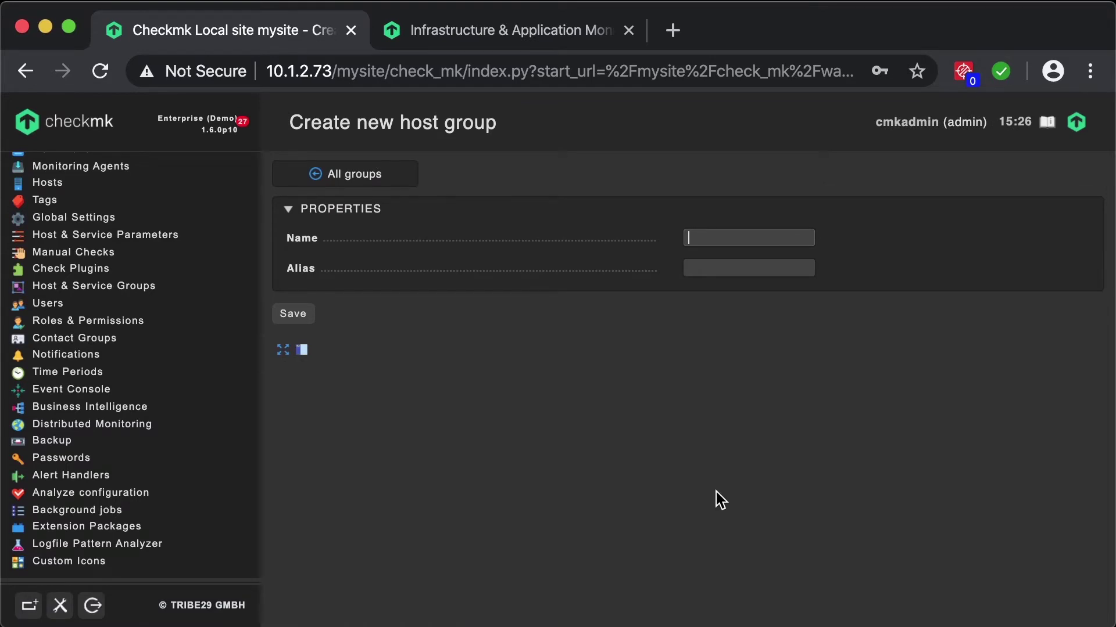
{"action": "left_click", "coordinate": [769, 269]}
{"action": "type", "text": "Produktivsysteme"}
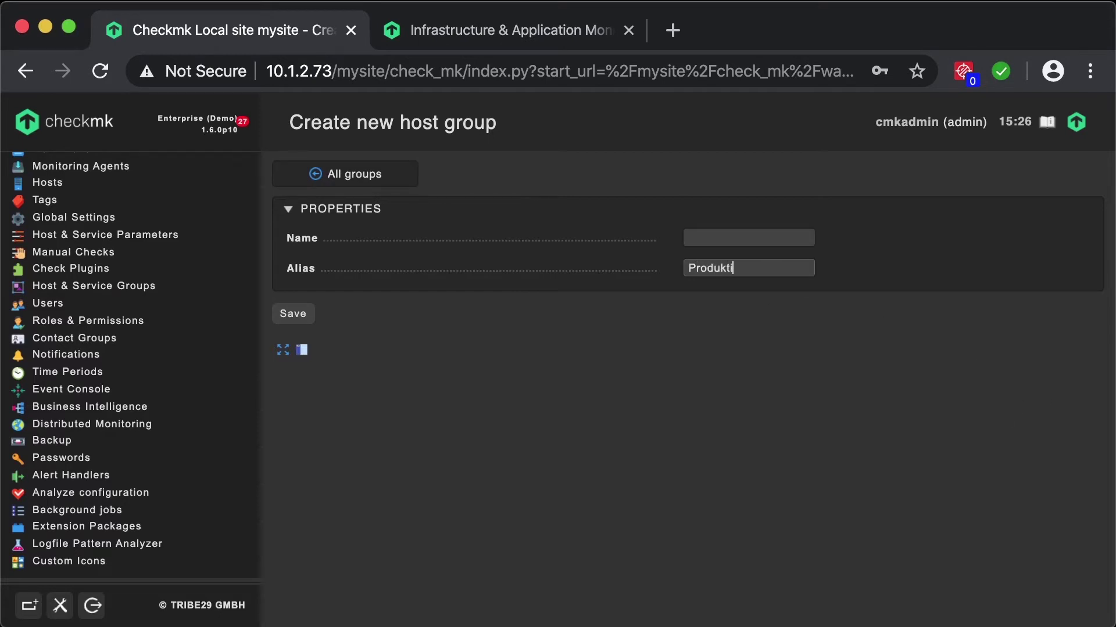
{"action": "left_click", "coordinate": [769, 237]}
{"action": "type", "text": "pro"}
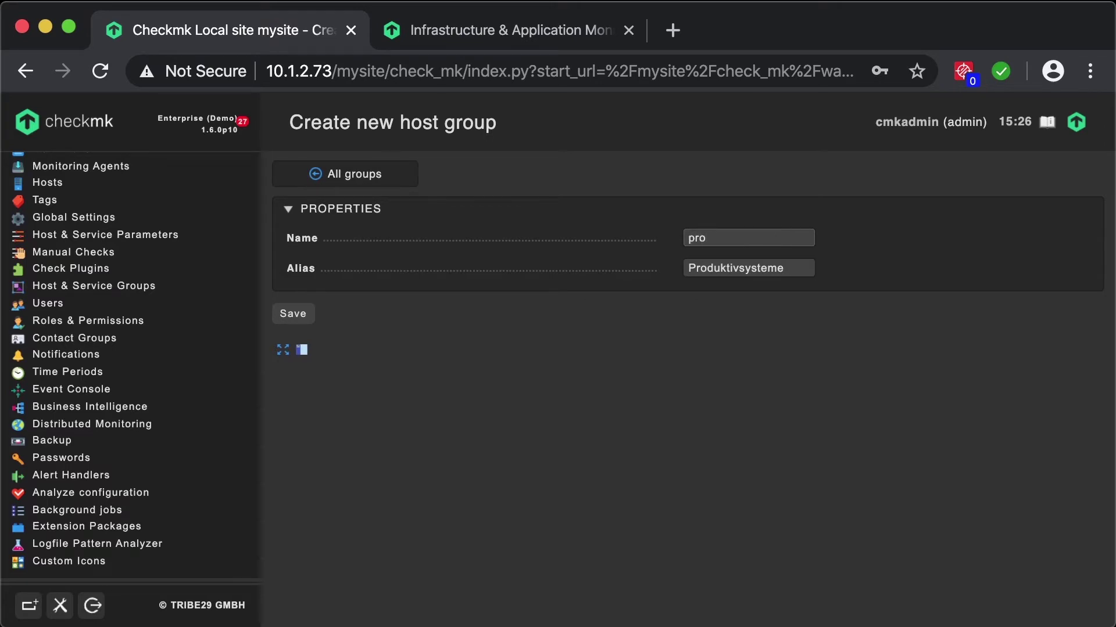
{"action": "type", "text": "d"}
{"action": "left_click", "coordinate": [288, 317]}
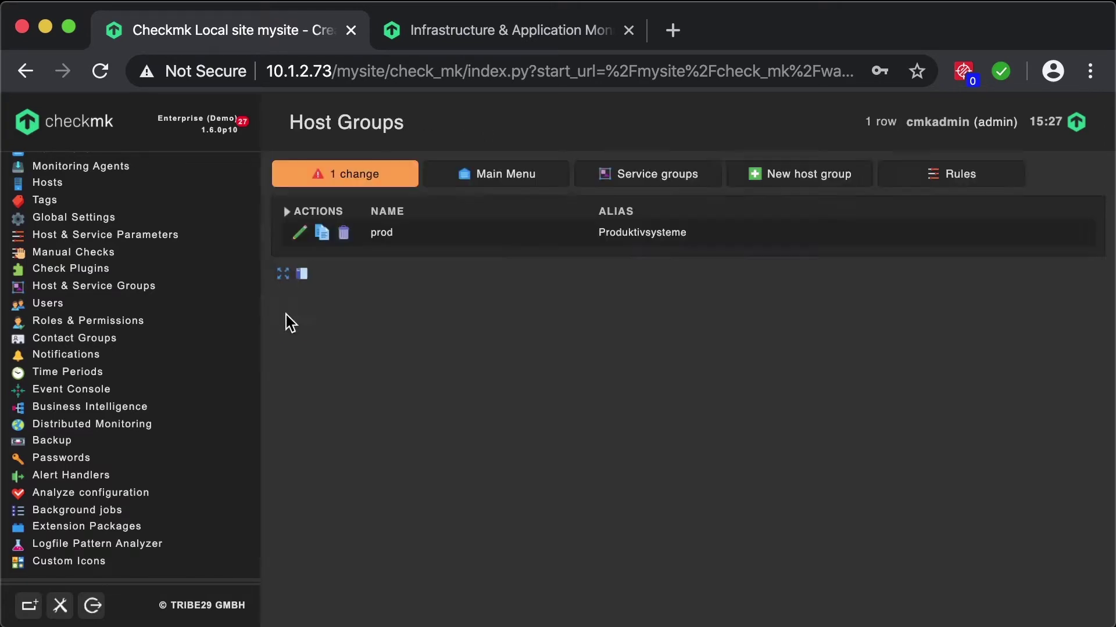
Step: Create and save another host group named test with the alias Testsysteme
{"action": "left_click", "coordinate": [809, 178]}
{"action": "type", "text": "test"}
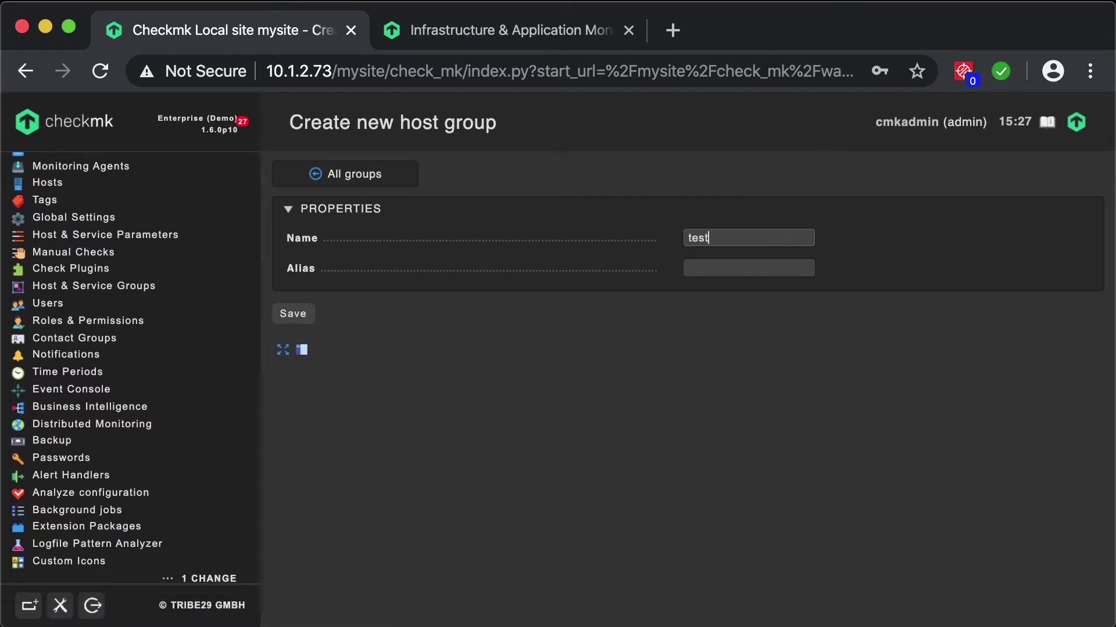
{"action": "key", "text": "Tab"}
{"action": "type", "text": "Testsysteme"}
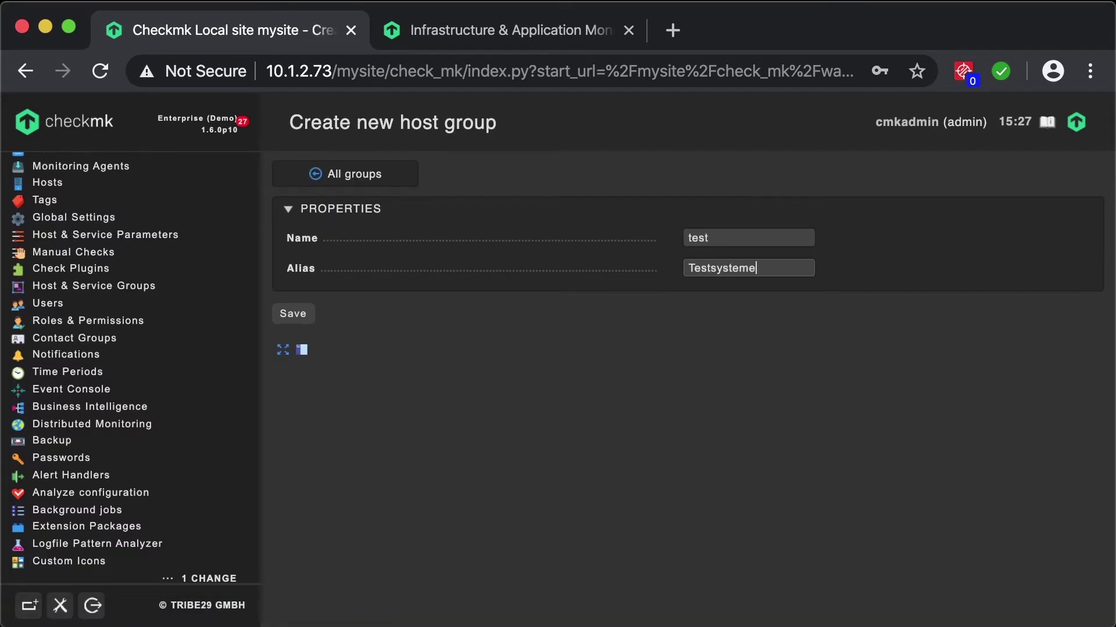
{"action": "left_click", "coordinate": [293, 314]}
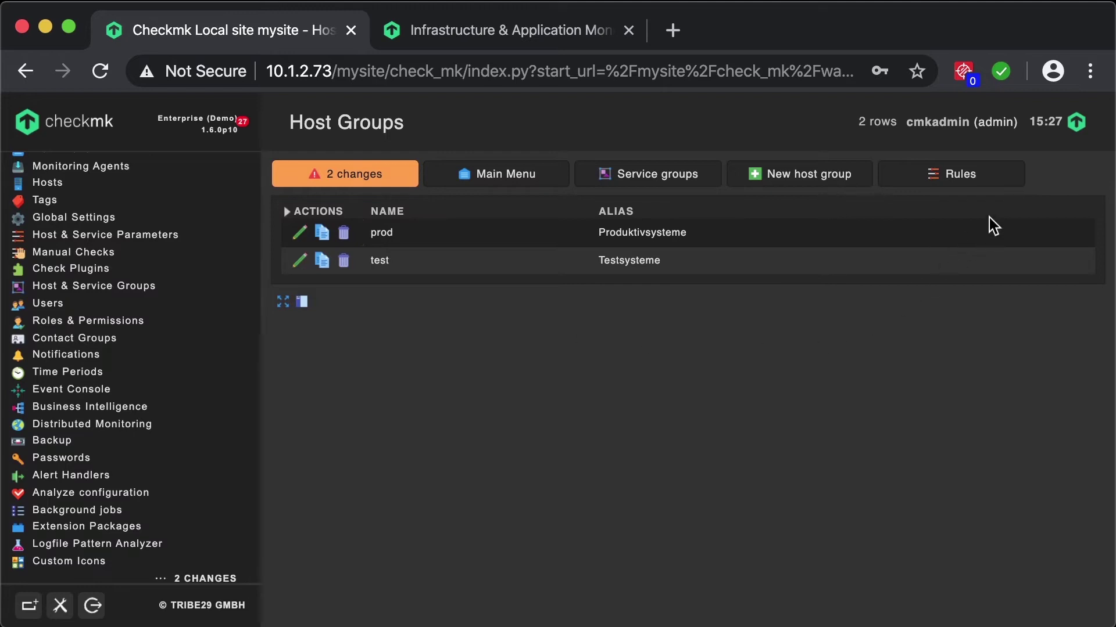
Step: Start a new rule in the Main directory for assigning hosts to host groups, with Testsysteme as the assigned group
{"action": "left_click", "coordinate": [967, 187]}
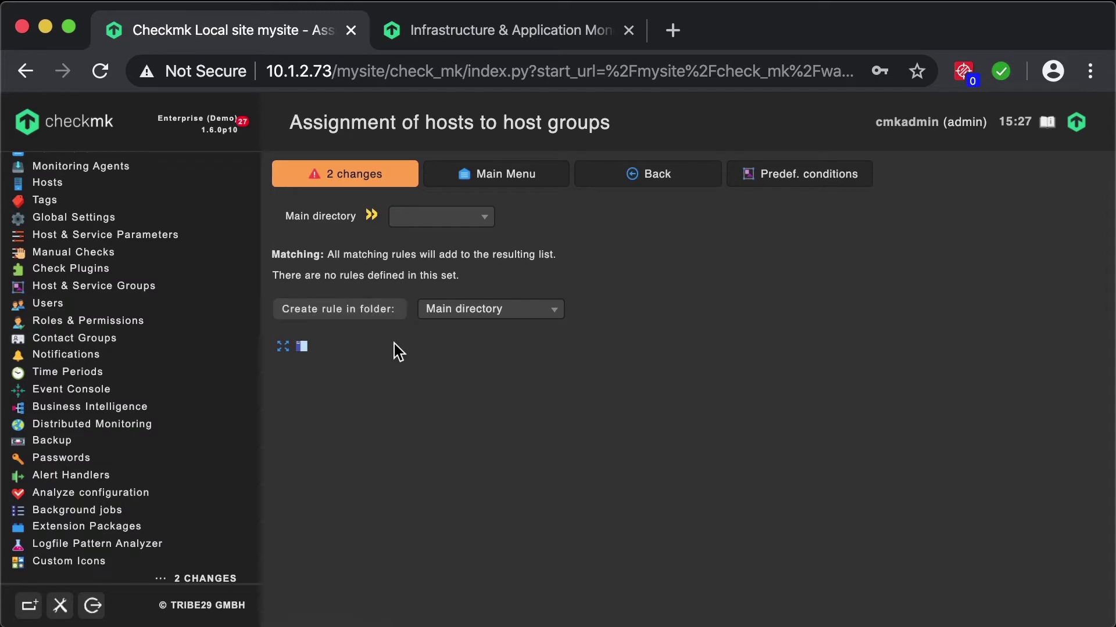
{"action": "left_click", "coordinate": [361, 314]}
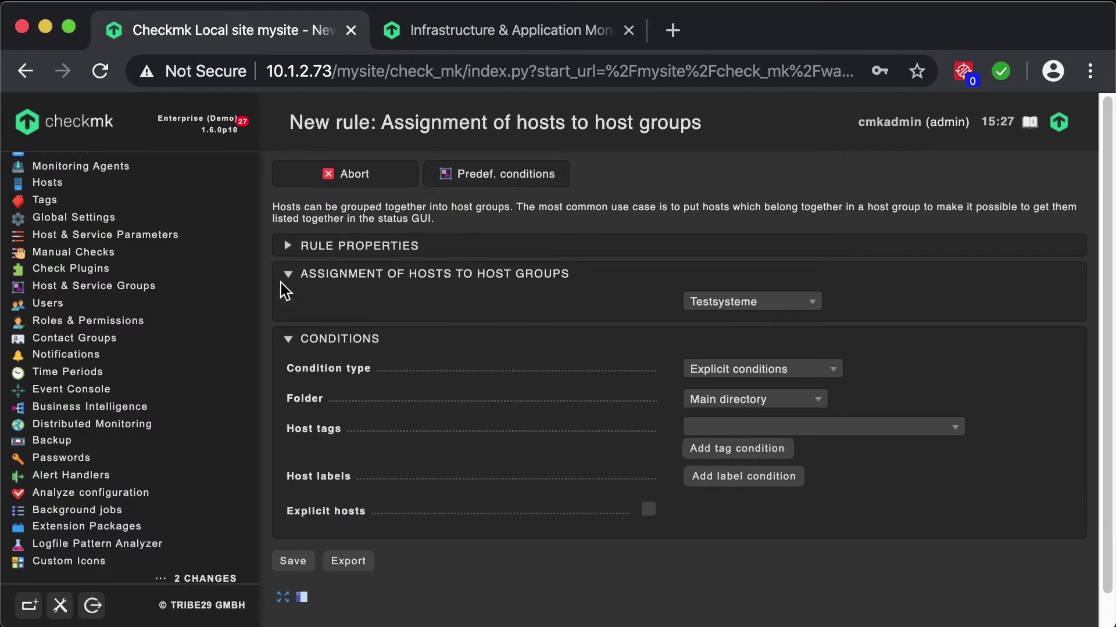
{"action": "left_click", "coordinate": [761, 302]}
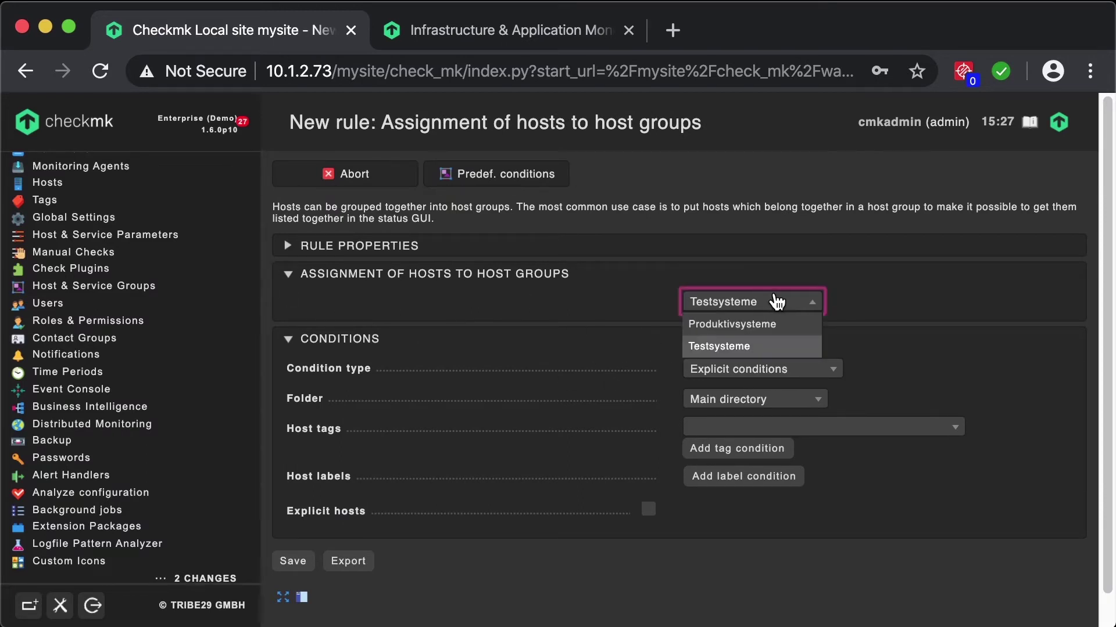
{"action": "left_click", "coordinate": [806, 303]}
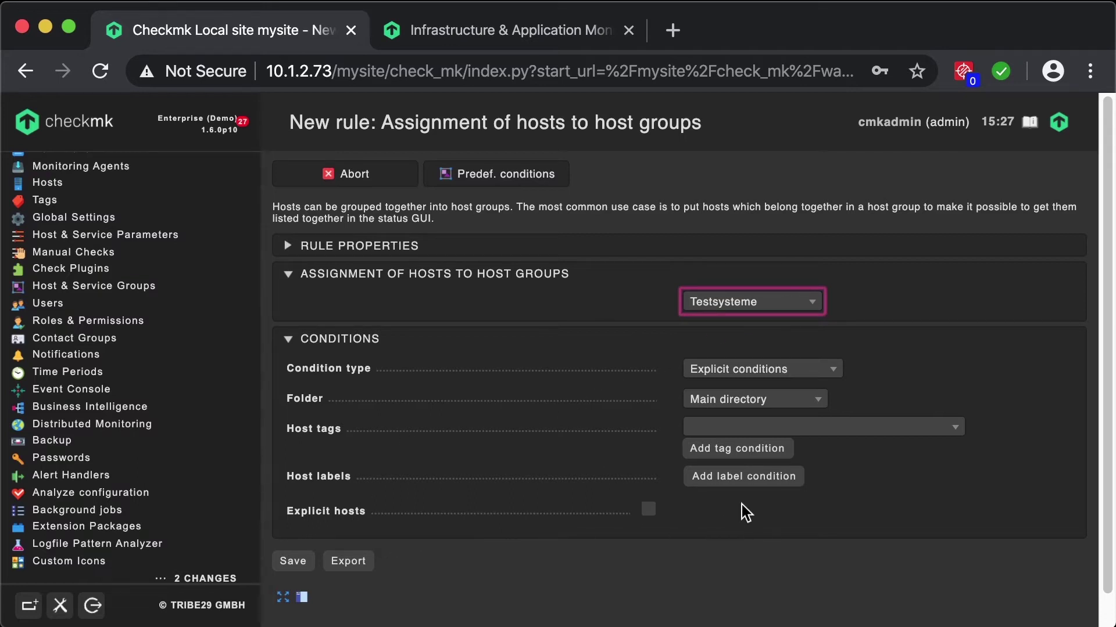
Step: Add the host tag condition Criticality is Test system to the rule and save it
{"action": "left_click", "coordinate": [797, 428]}
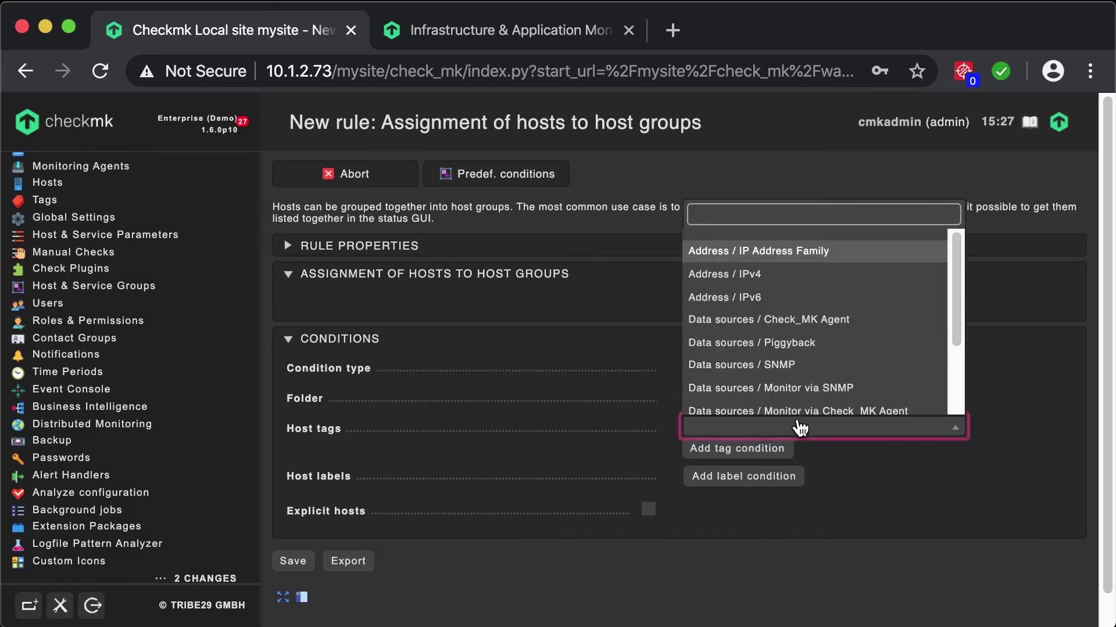
{"action": "scroll", "coordinate": [825, 361], "scroll_direction": "down", "scroll_amount": 2}
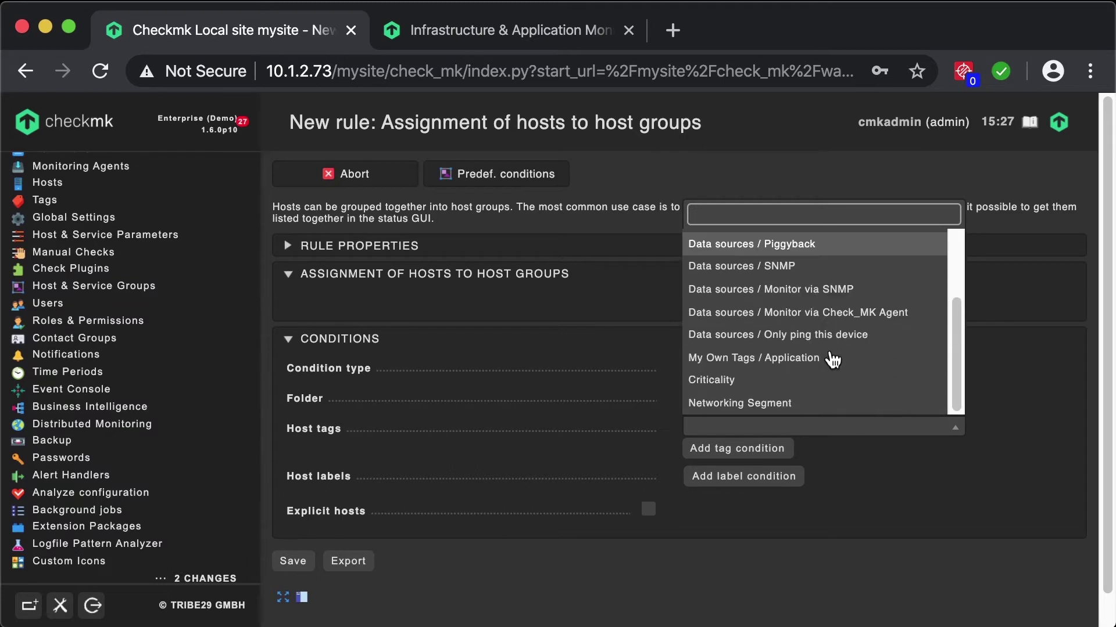
{"action": "left_click", "coordinate": [821, 381]}
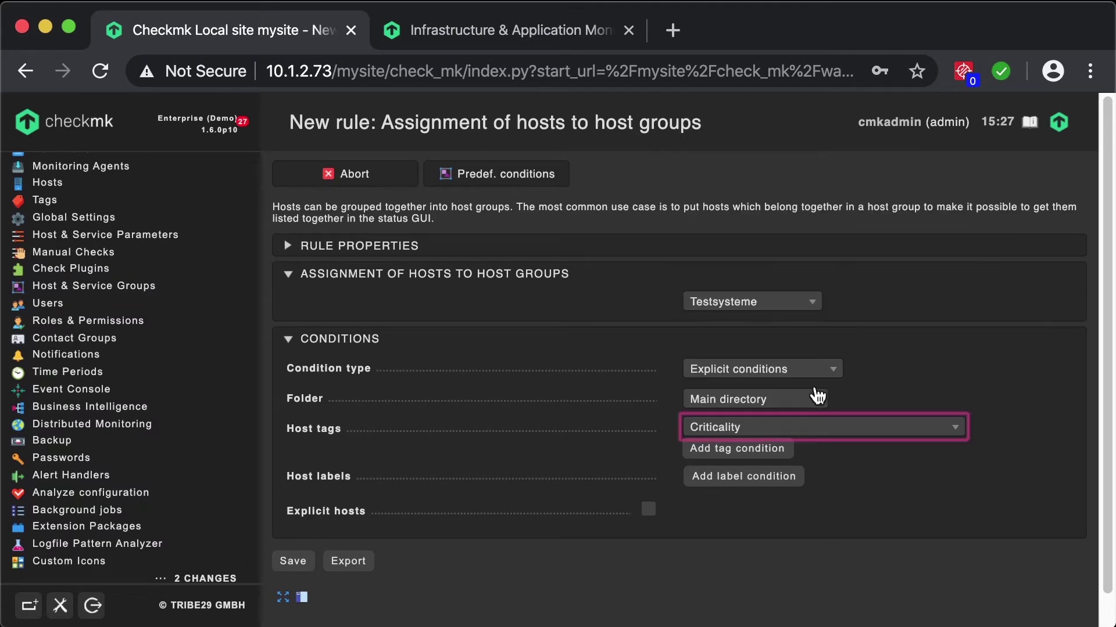
{"action": "left_click", "coordinate": [773, 449]}
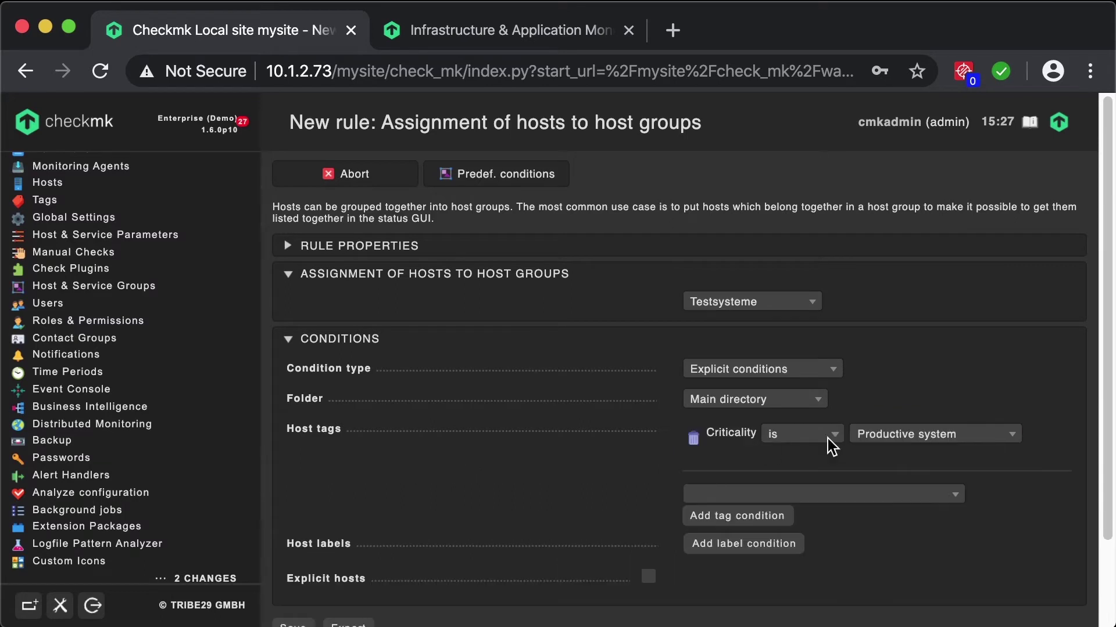
{"action": "left_click", "coordinate": [950, 434]}
{"action": "left_click", "coordinate": [947, 501]}
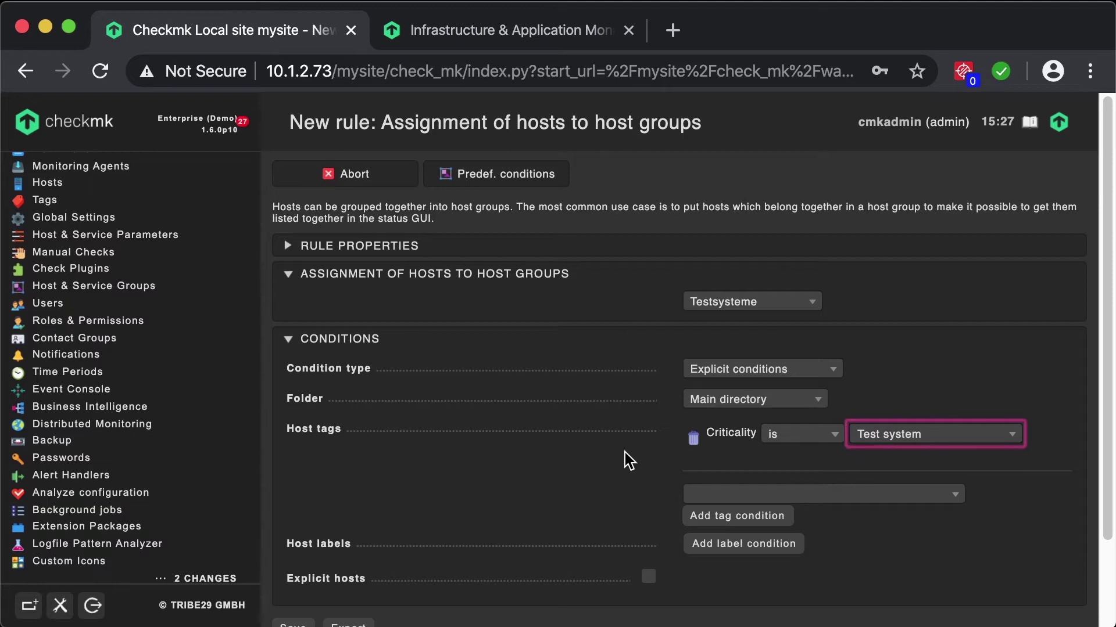
{"action": "scroll", "coordinate": [600, 461], "scroll_direction": "down", "scroll_amount": 1}
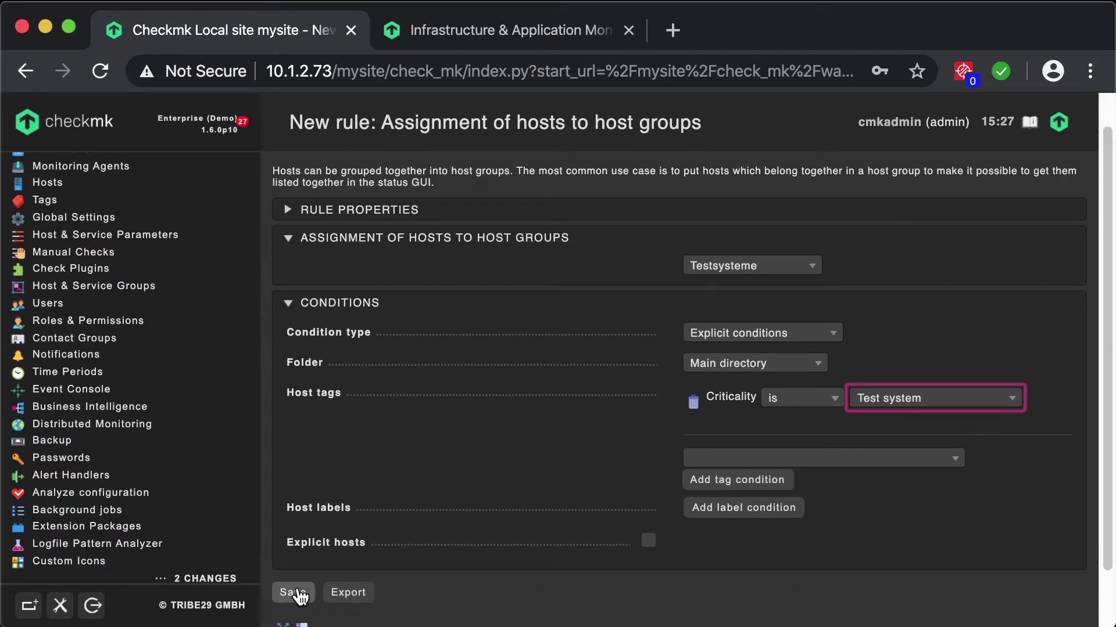
{"action": "left_click", "coordinate": [298, 594]}
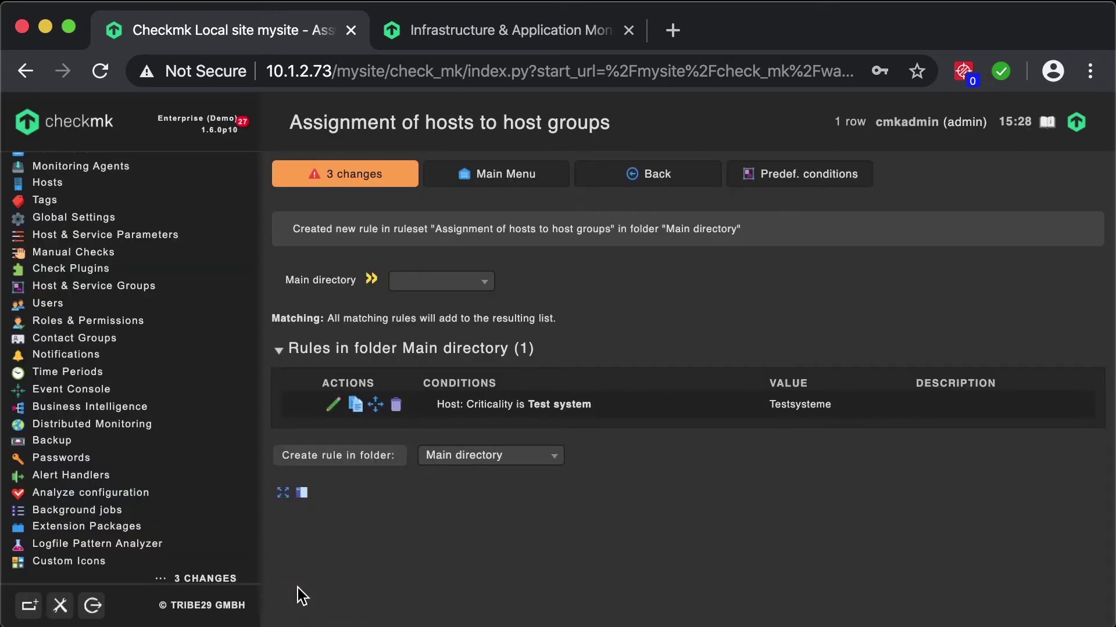
Step: Create and save a second Main directory rule assigning hosts whose Criticality is Productive system to the Produktivsysteme group
{"action": "left_click", "coordinate": [362, 457]}
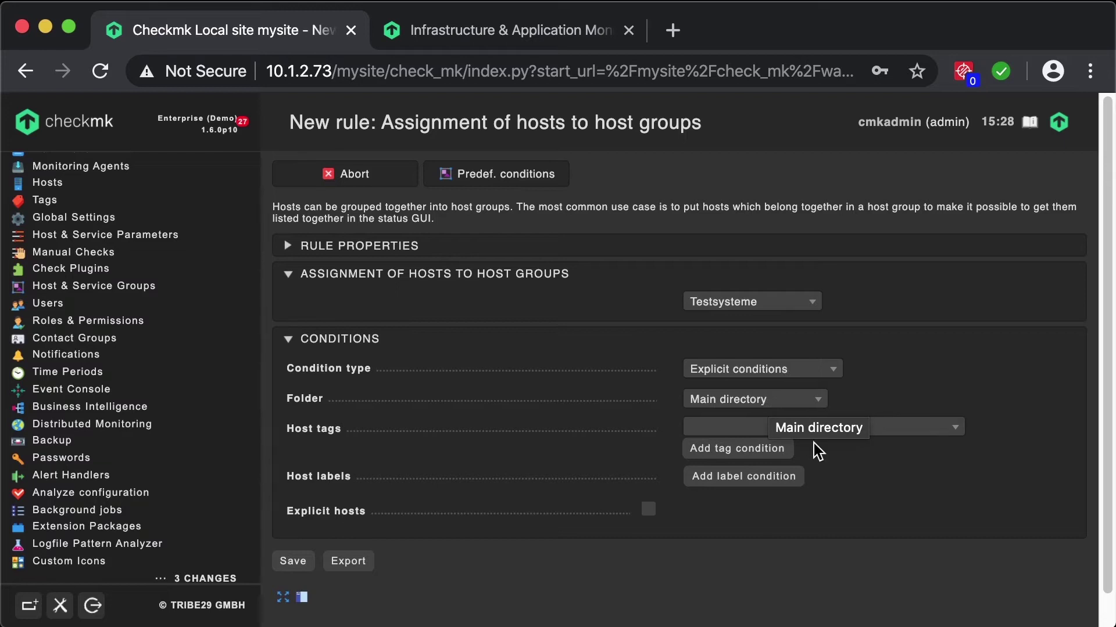
{"action": "left_click", "coordinate": [759, 426]}
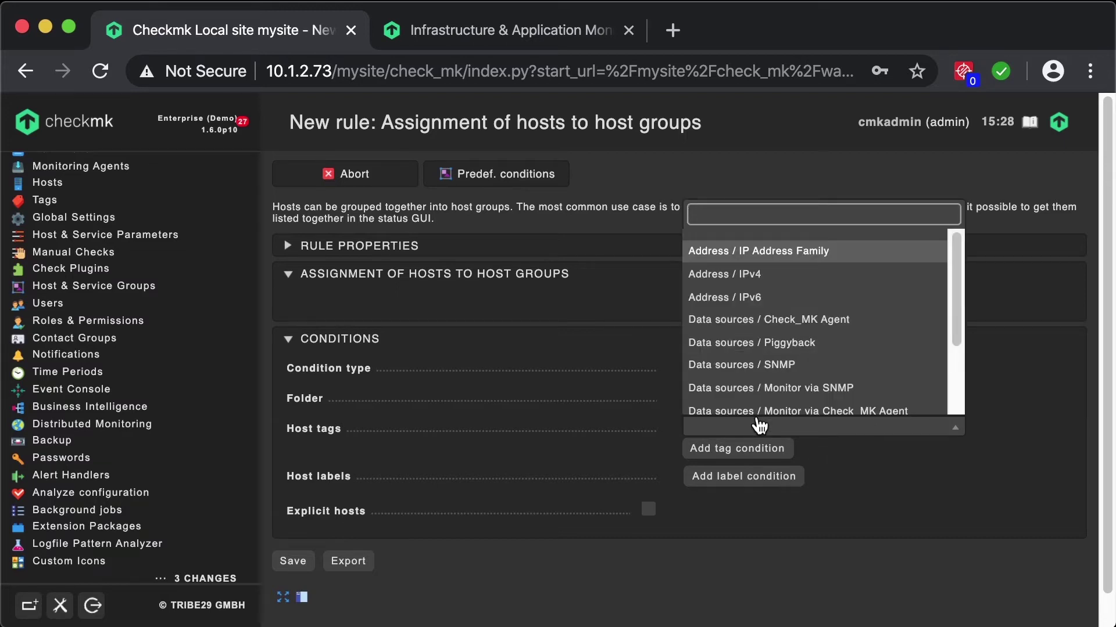
{"action": "scroll", "coordinate": [767, 383], "scroll_direction": "down", "scroll_amount": 2}
{"action": "left_click", "coordinate": [772, 381]}
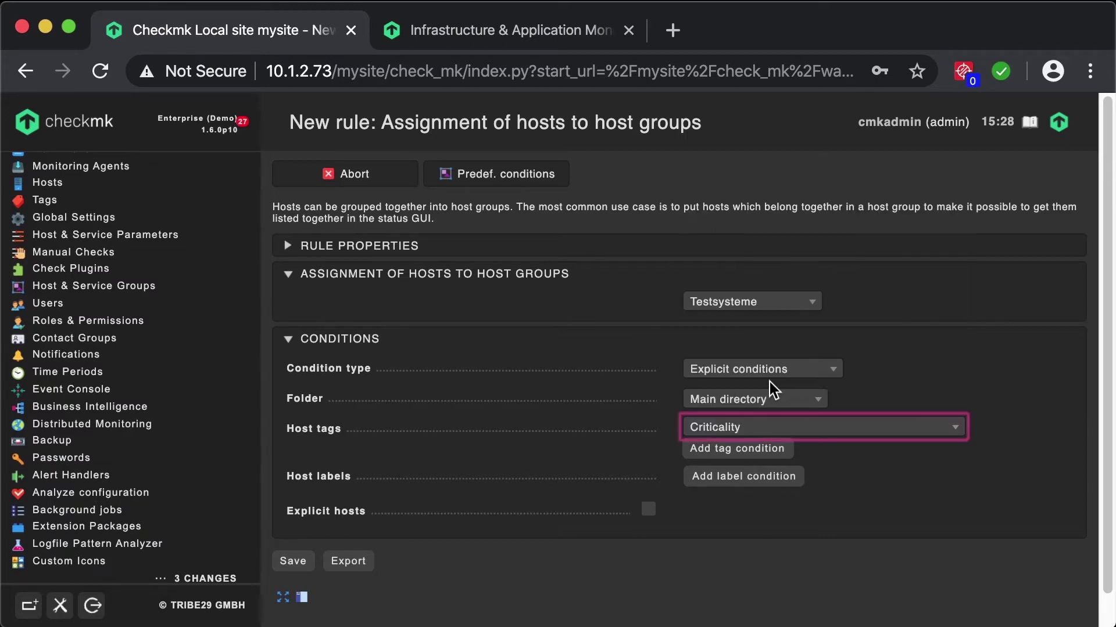
{"action": "left_click", "coordinate": [773, 450]}
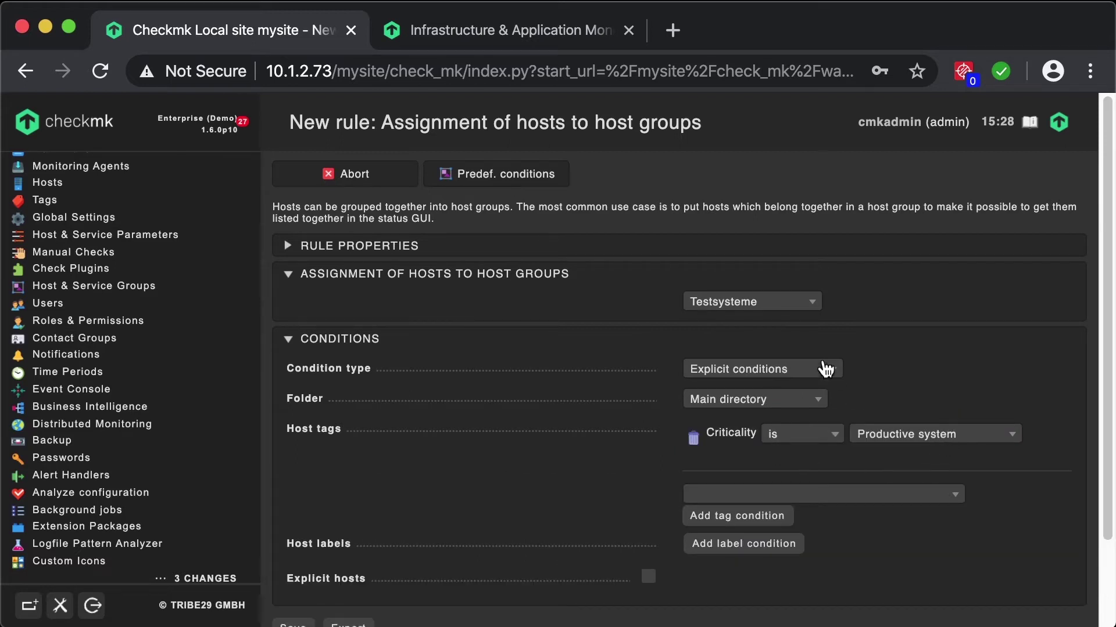
{"action": "left_click", "coordinate": [787, 304]}
{"action": "left_click", "coordinate": [787, 324]}
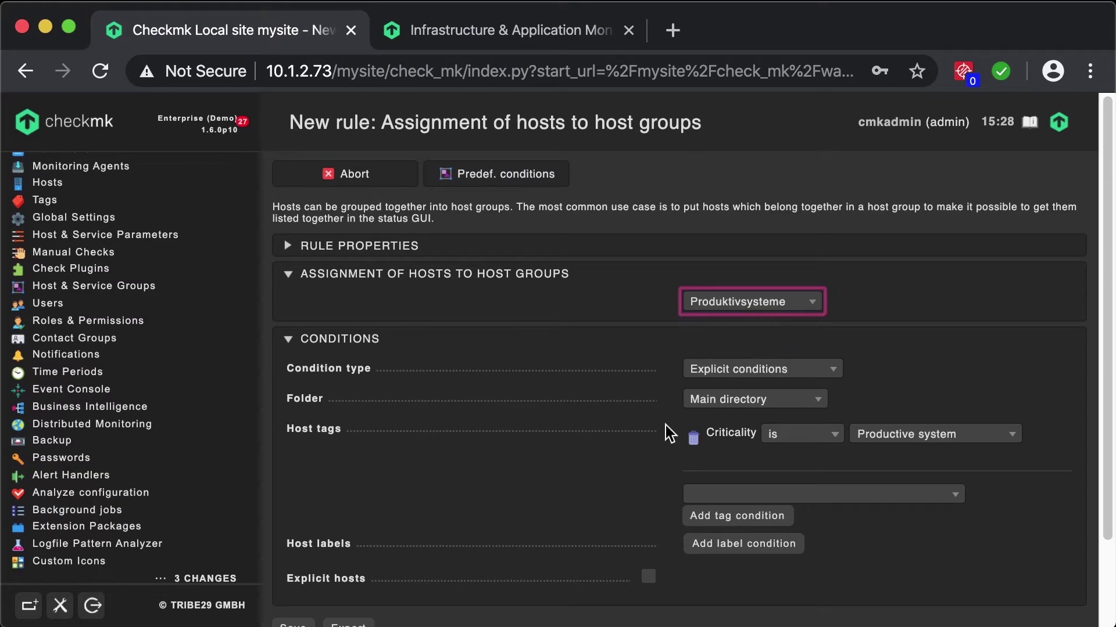
{"action": "scroll", "coordinate": [401, 508], "scroll_direction": "down", "scroll_amount": 3}
{"action": "left_click", "coordinate": [289, 528]}
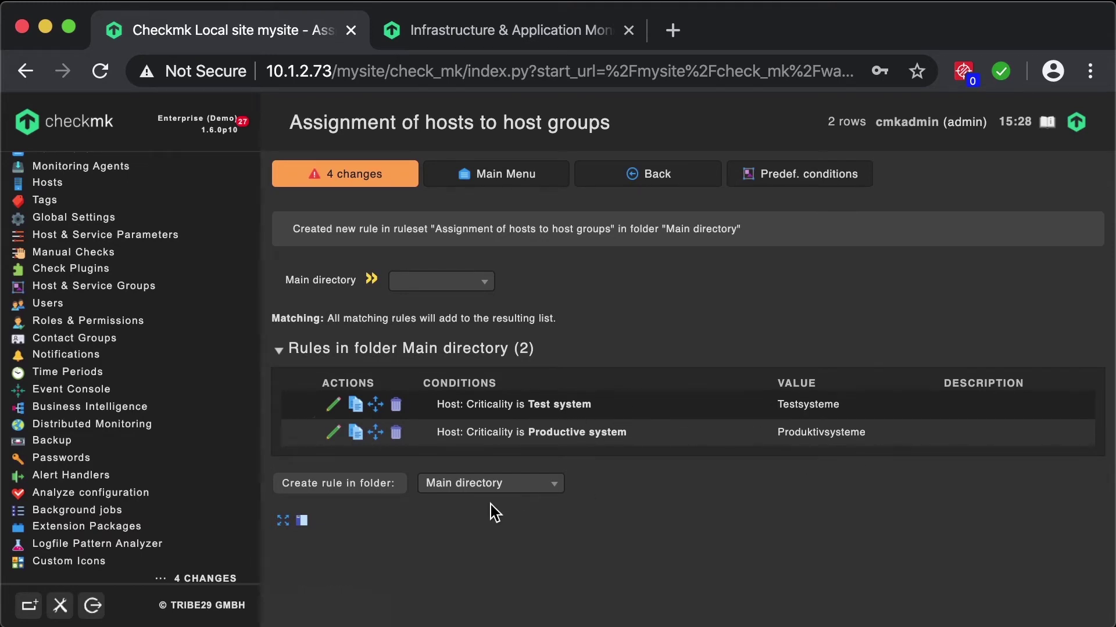
Step: Activate the pending host group and rule changes on the affected sites
{"action": "left_click", "coordinate": [369, 185]}
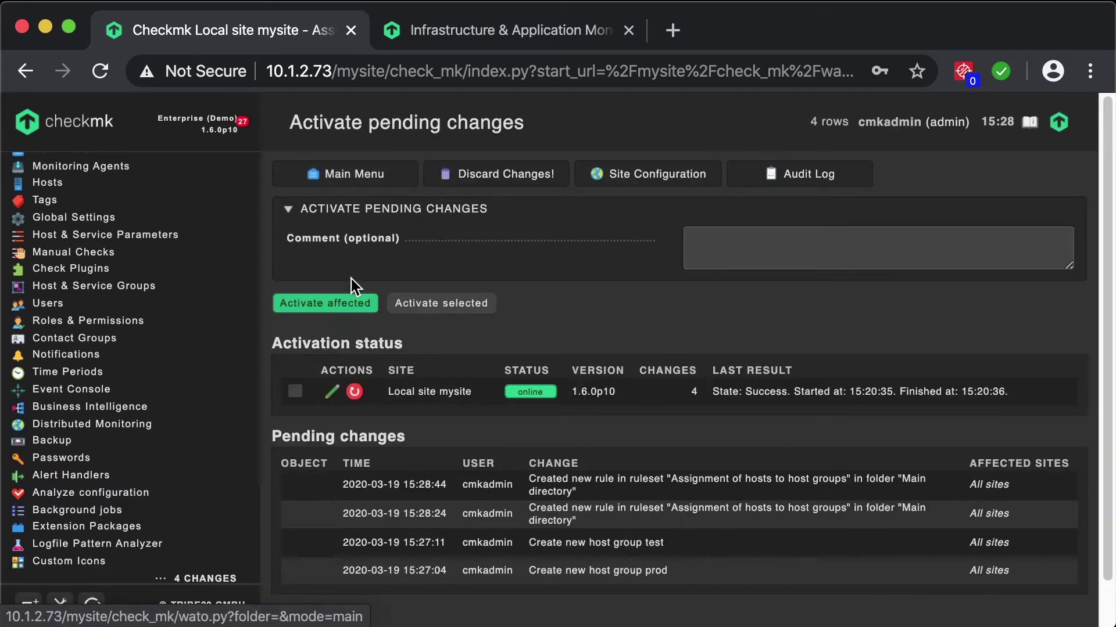
{"action": "left_click", "coordinate": [353, 306]}
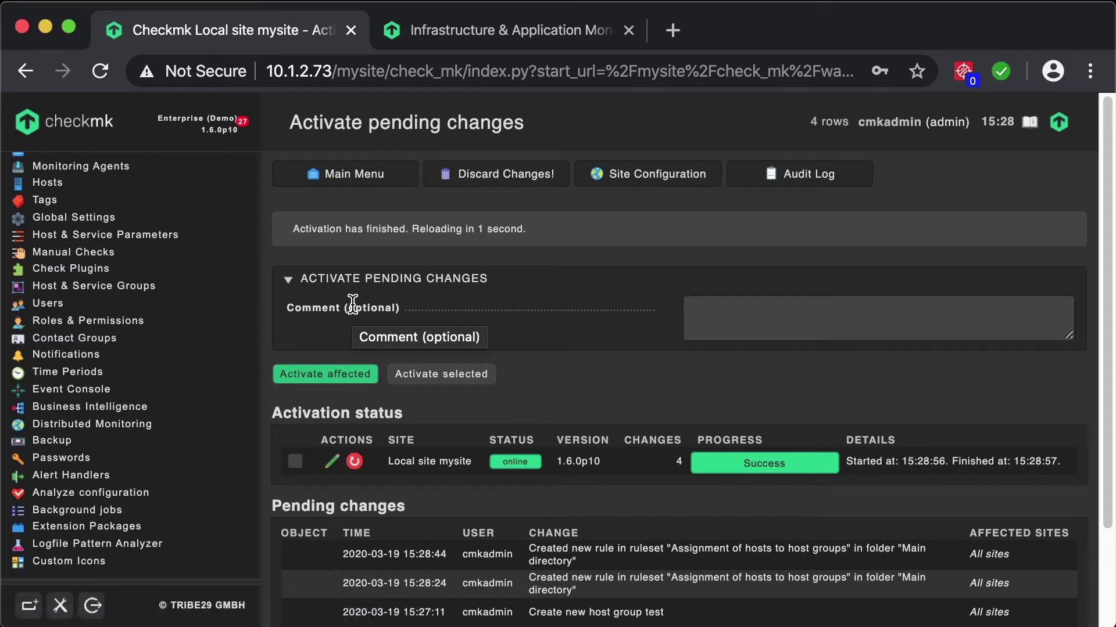
Step: Open the Host Groups (Summary) view to check the new host groups
{"action": "scroll", "coordinate": [151, 290], "scroll_direction": "up", "scroll_amount": 5}
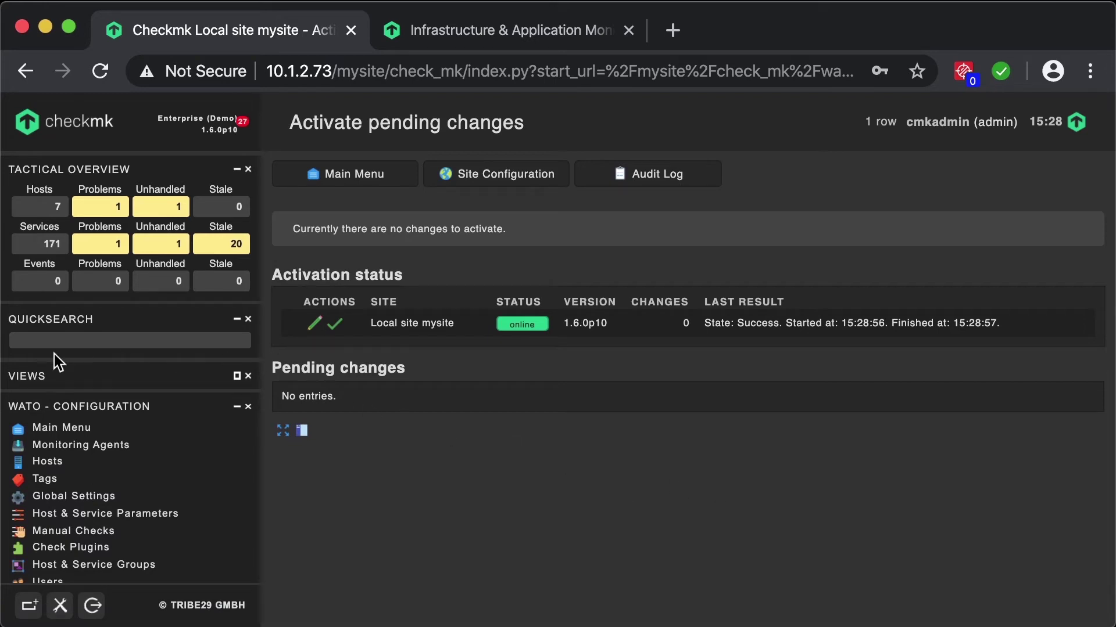
{"action": "left_click", "coordinate": [26, 377]}
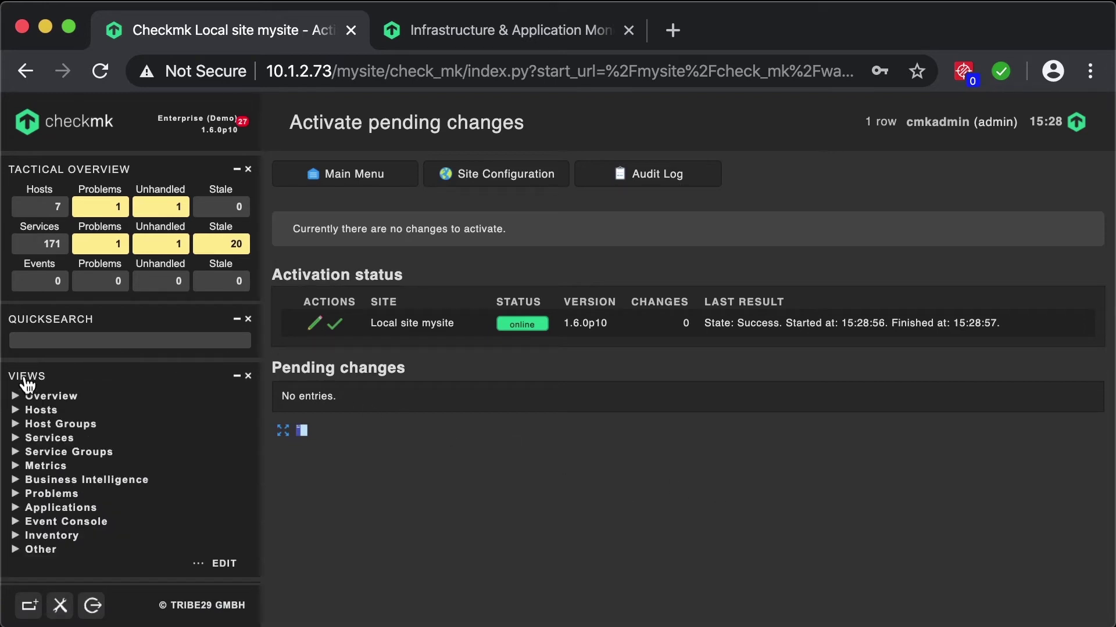
{"action": "left_click", "coordinate": [56, 426]}
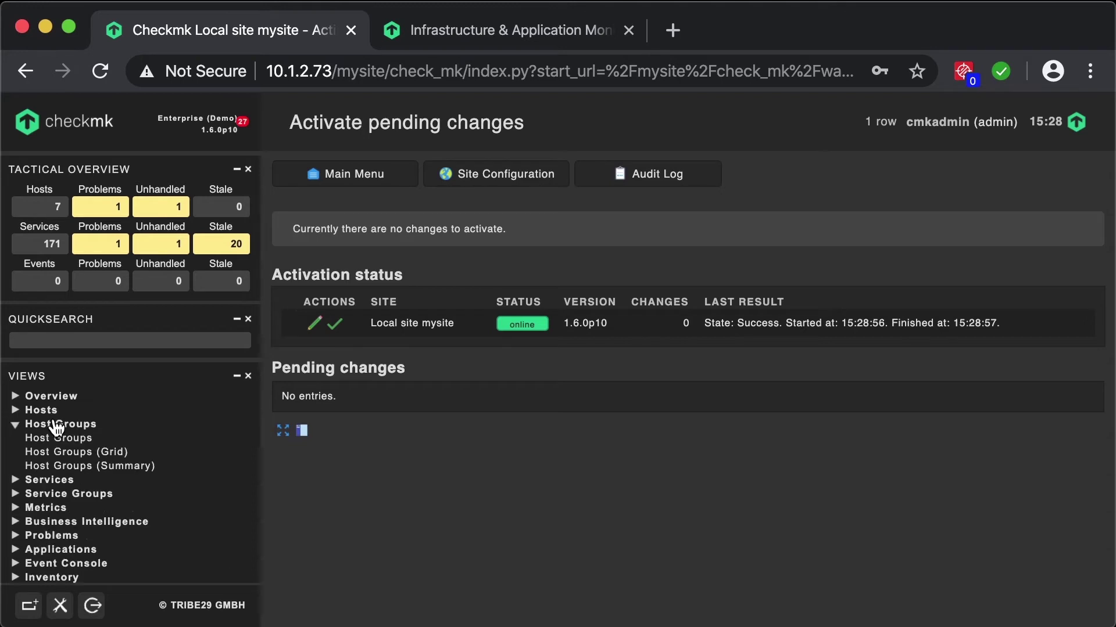
{"action": "left_click", "coordinate": [63, 467]}
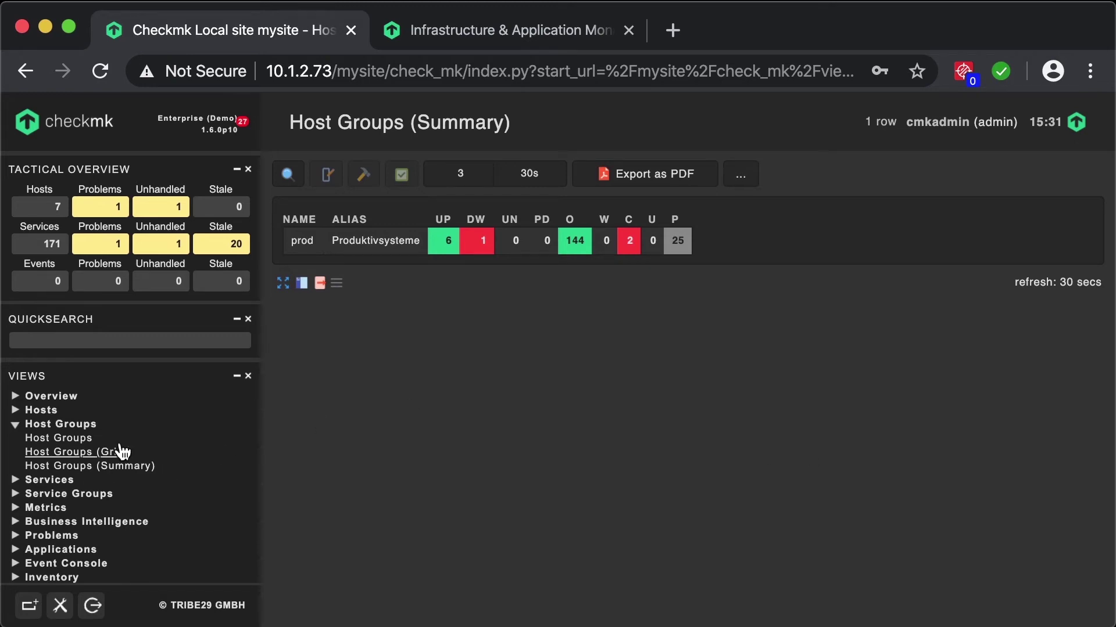
Step: Open the Servers folder in the WATO host configuration and select the hosts dbserver03 and dbserver04
{"action": "scroll", "coordinate": [74, 482], "scroll_direction": "down", "scroll_amount": 5}
{"action": "scroll", "coordinate": [75, 472], "scroll_direction": "down", "scroll_amount": 5}
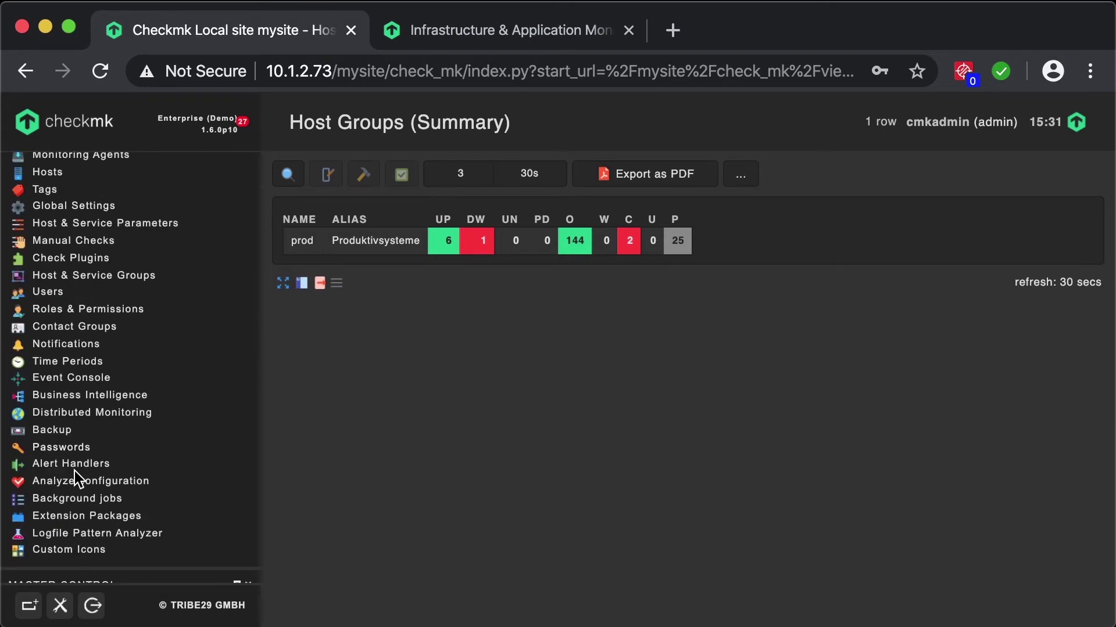
{"action": "scroll", "coordinate": [75, 348], "scroll_direction": "up", "scroll_amount": 4}
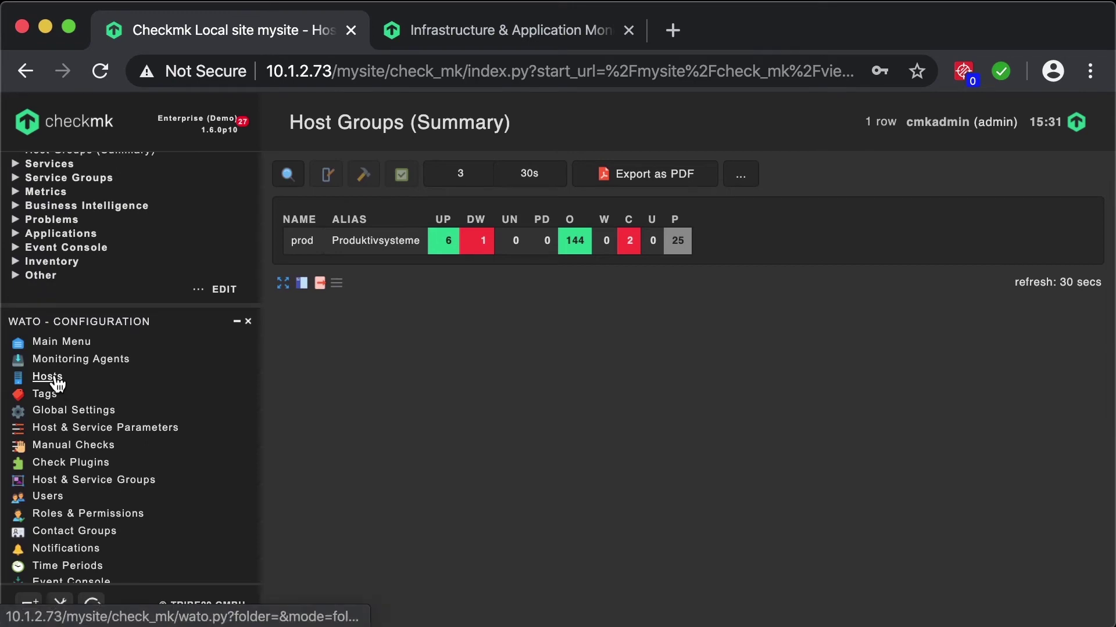
{"action": "left_click", "coordinate": [55, 378]}
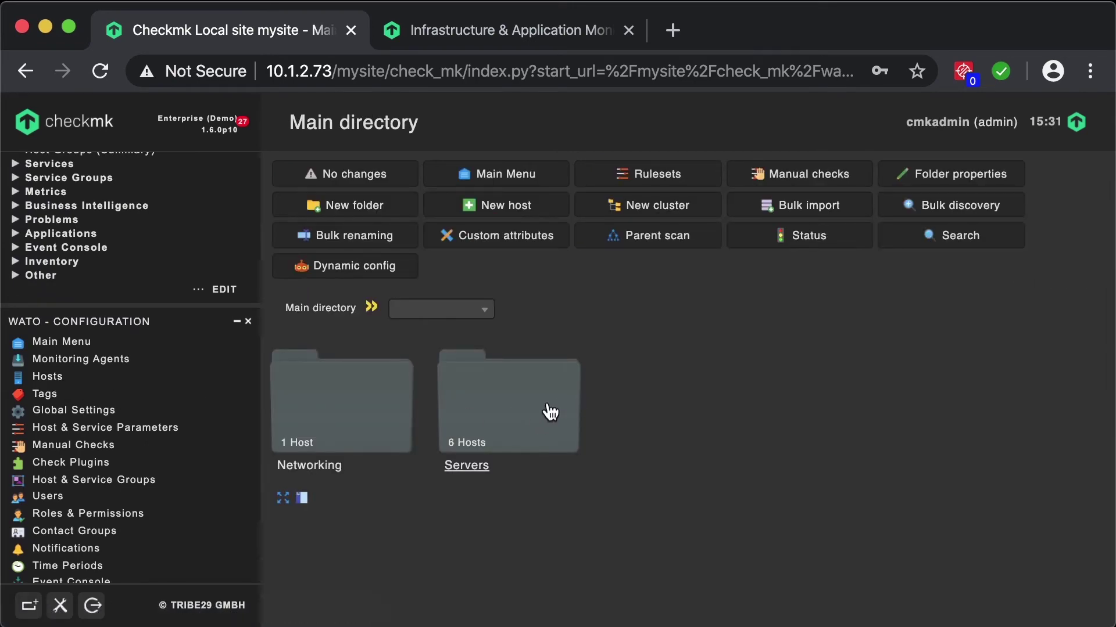
{"action": "left_click", "coordinate": [550, 413]}
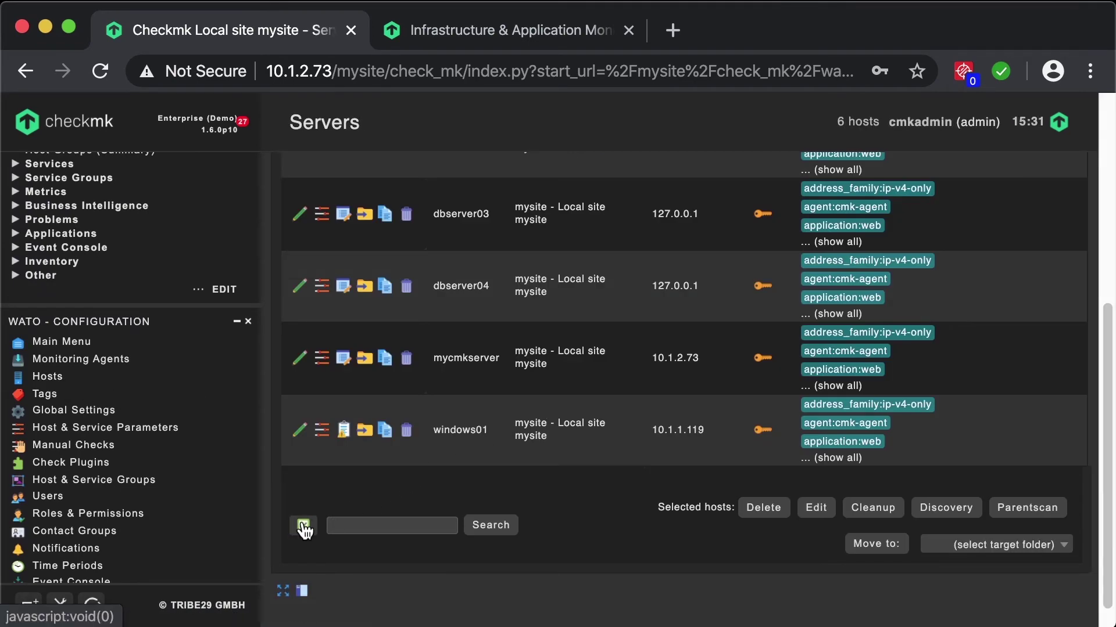
{"action": "left_click", "coordinate": [304, 528]}
{"action": "scroll", "coordinate": [305, 530], "scroll_direction": "up", "scroll_amount": 2}
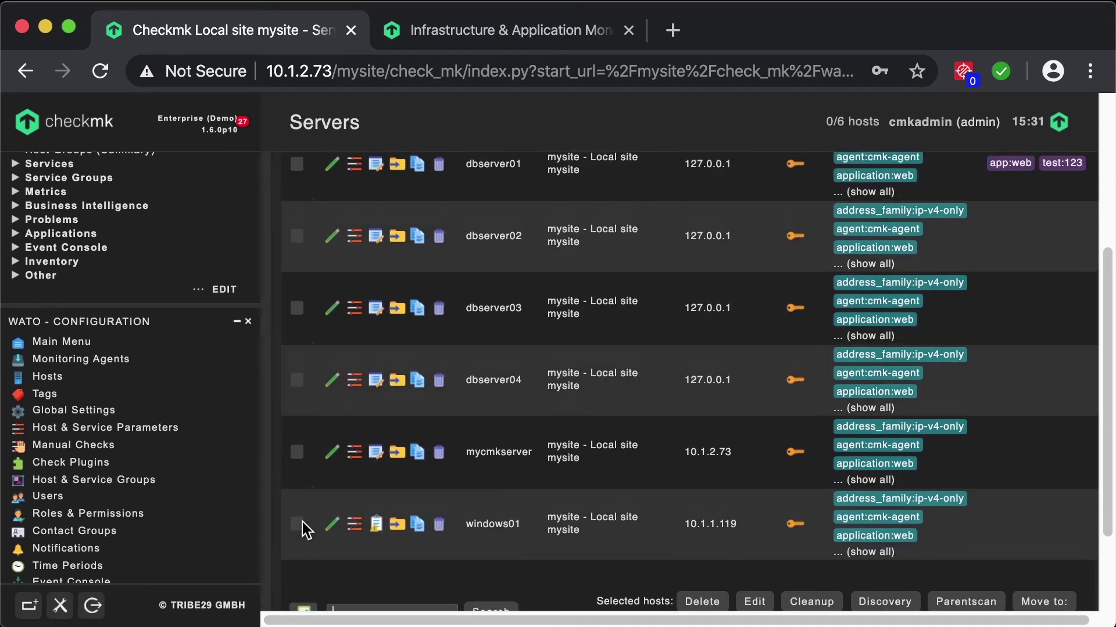
{"action": "left_click", "coordinate": [296, 308]}
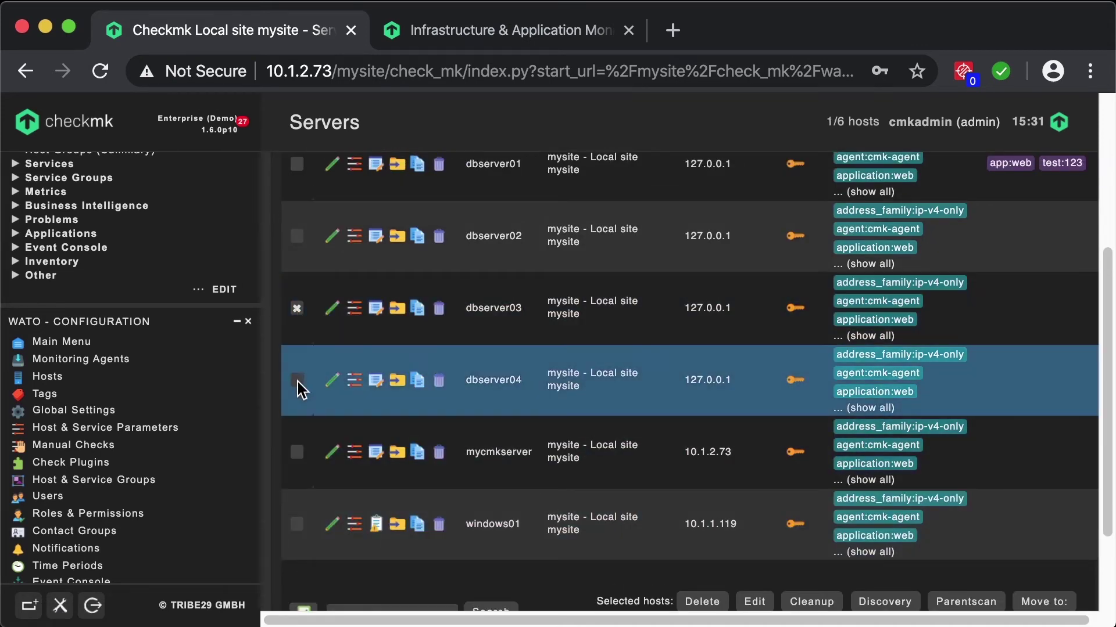
{"action": "left_click", "coordinate": [297, 380]}
{"action": "scroll", "coordinate": [489, 423], "scroll_direction": "down", "scroll_amount": 3}
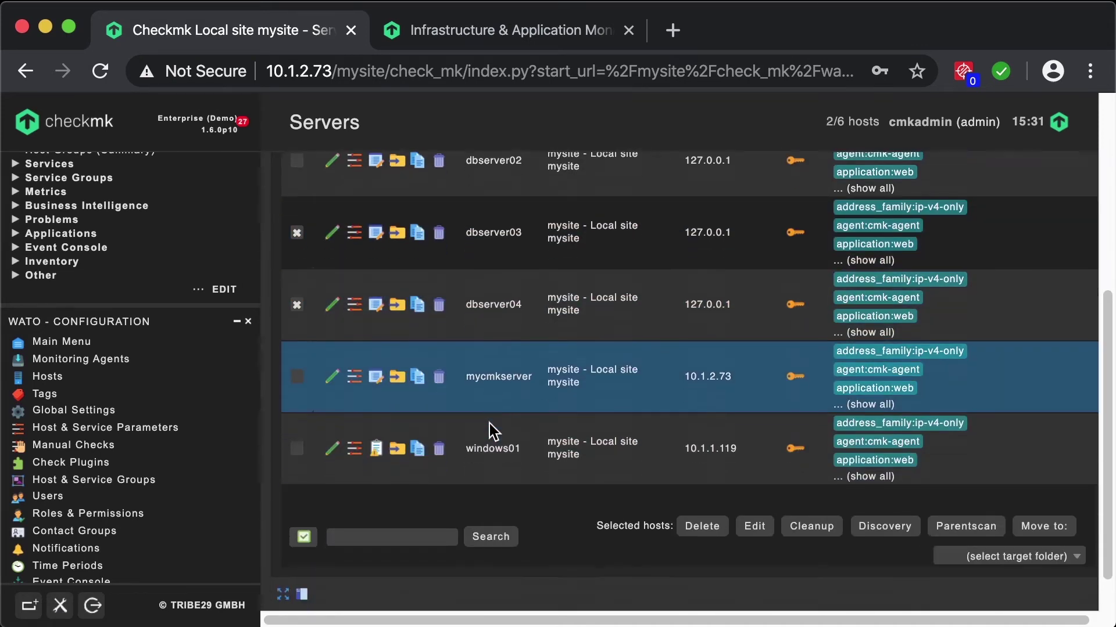
Step: Bulk edit the selected hosts to set their Criticality to Test system, and save the change
{"action": "left_click", "coordinate": [754, 496]}
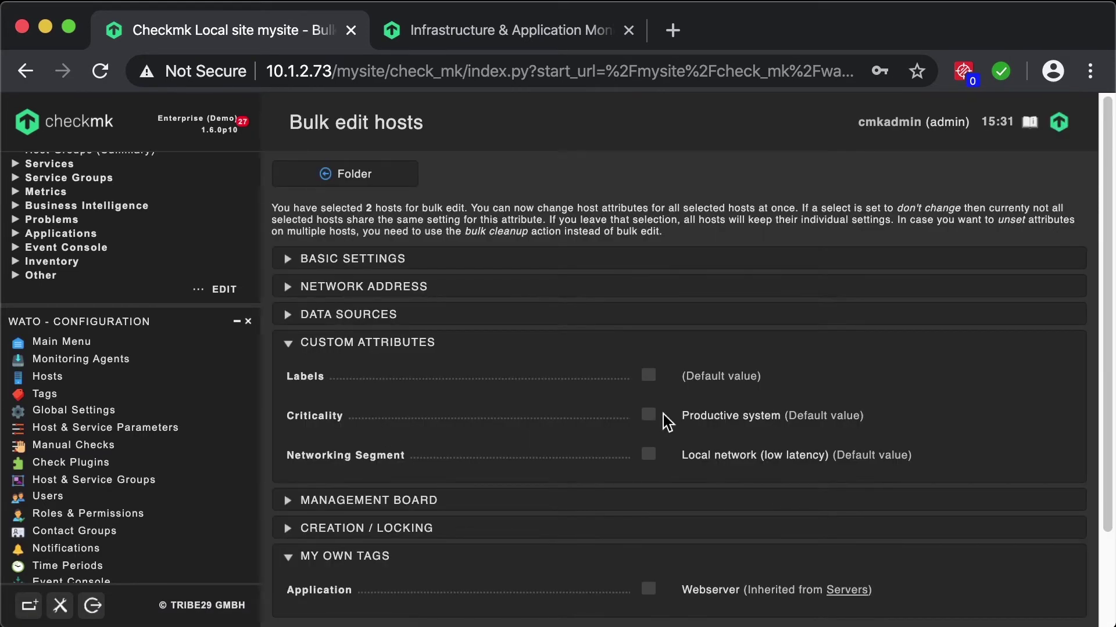
{"action": "left_click", "coordinate": [649, 413]}
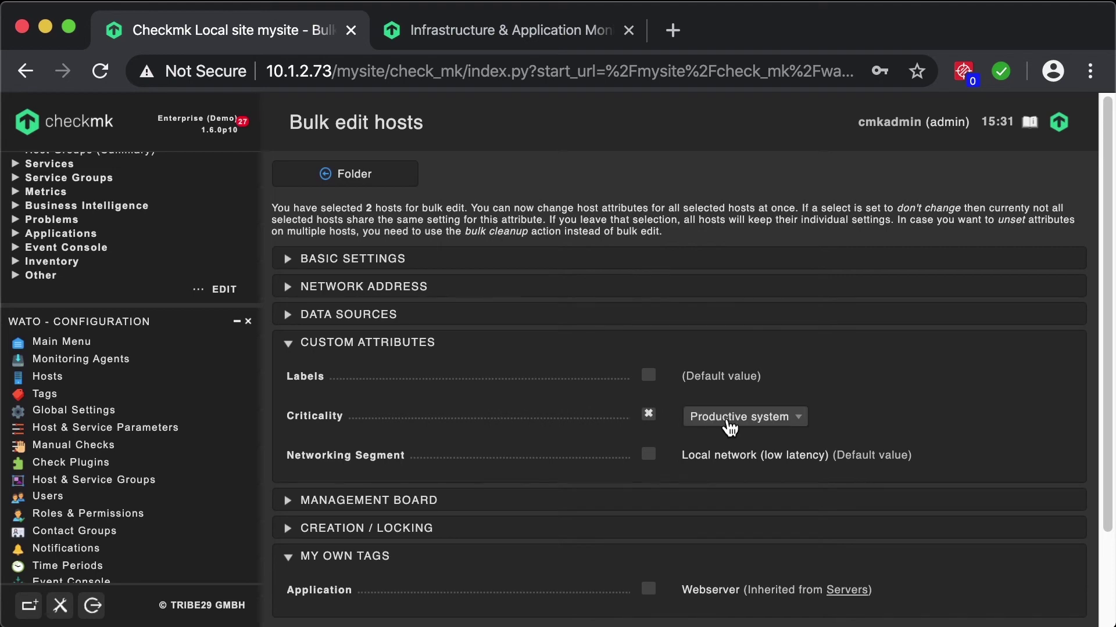
{"action": "left_click", "coordinate": [752, 417]}
{"action": "left_click", "coordinate": [755, 484]}
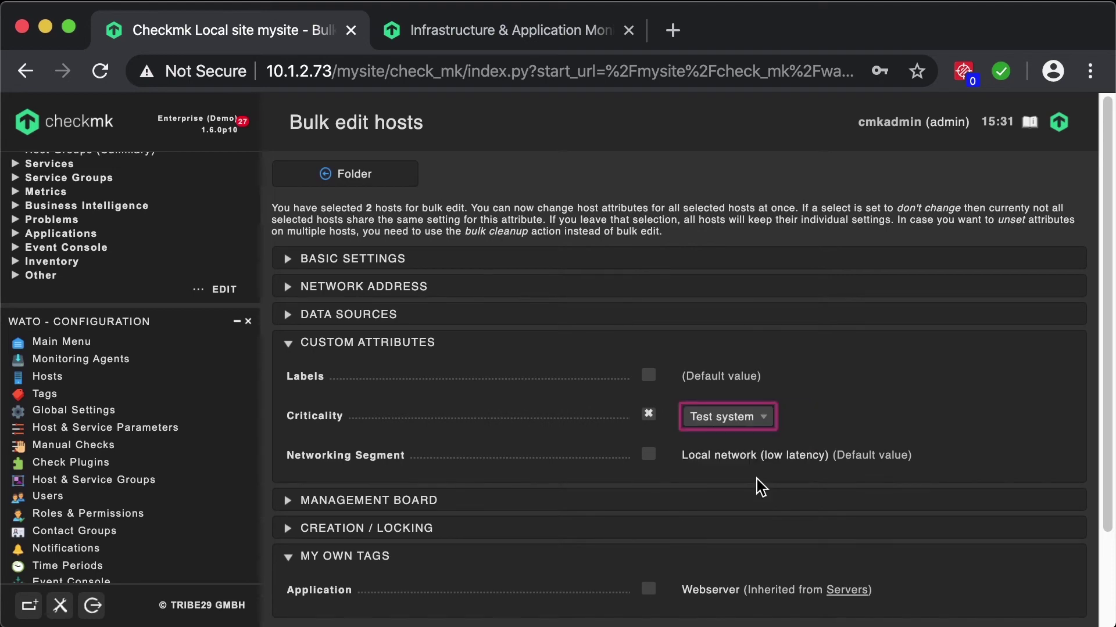
{"action": "scroll", "coordinate": [756, 479], "scroll_direction": "down", "scroll_amount": 2}
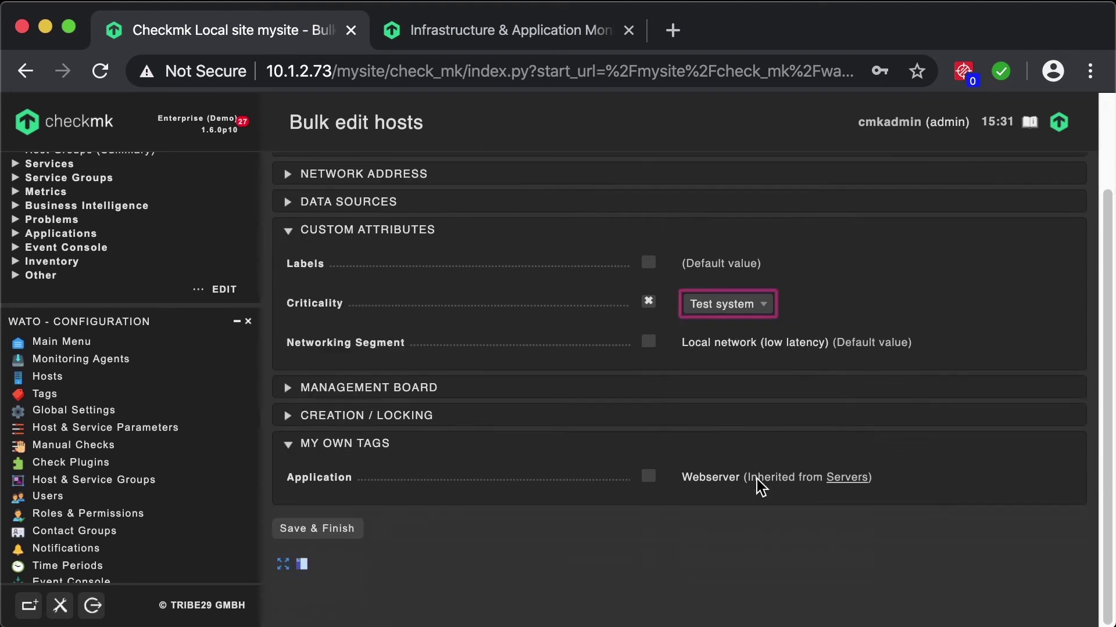
{"action": "left_click", "coordinate": [314, 529]}
Step: Activate the pending changes to dbserver03 and dbserver04 on the affected sites
{"action": "scroll", "coordinate": [311, 403], "scroll_direction": "up", "scroll_amount": 8}
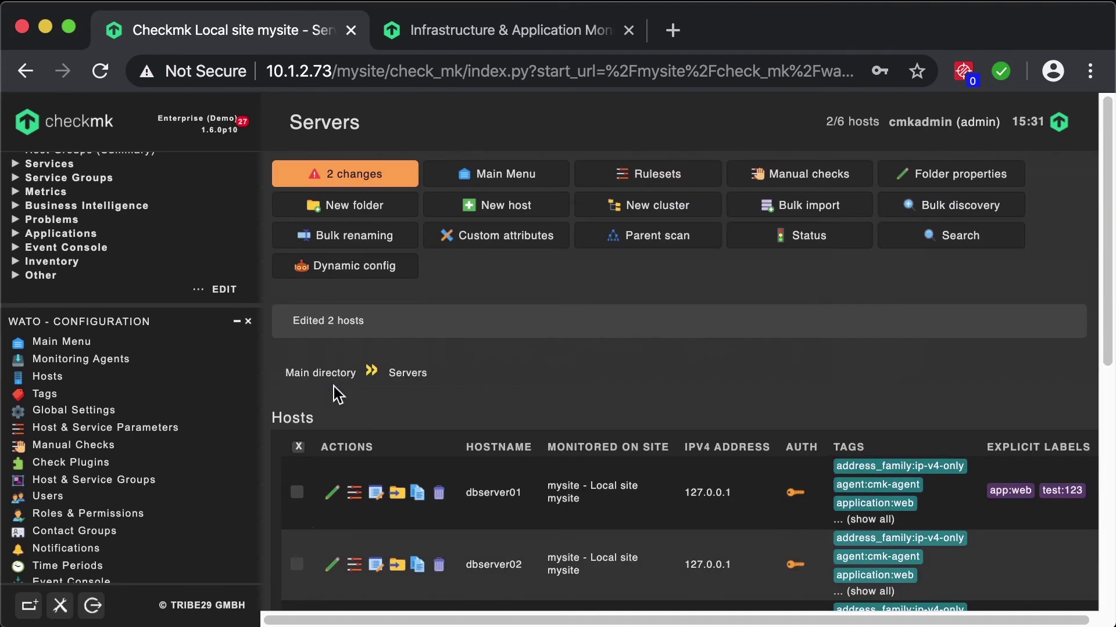
{"action": "left_click", "coordinate": [379, 177]}
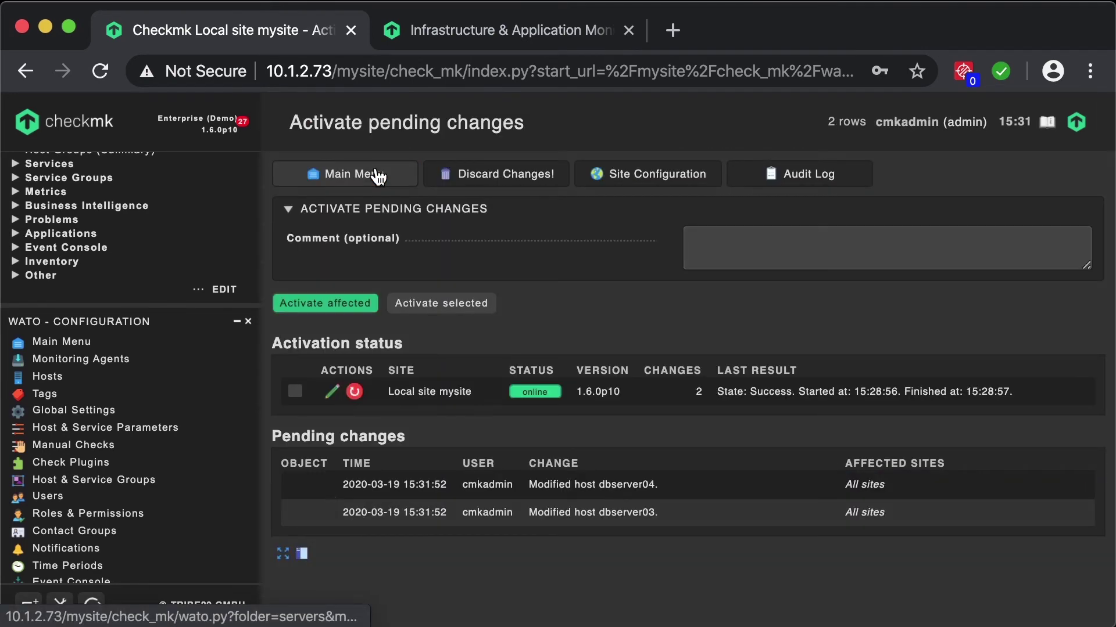
{"action": "left_click", "coordinate": [341, 303]}
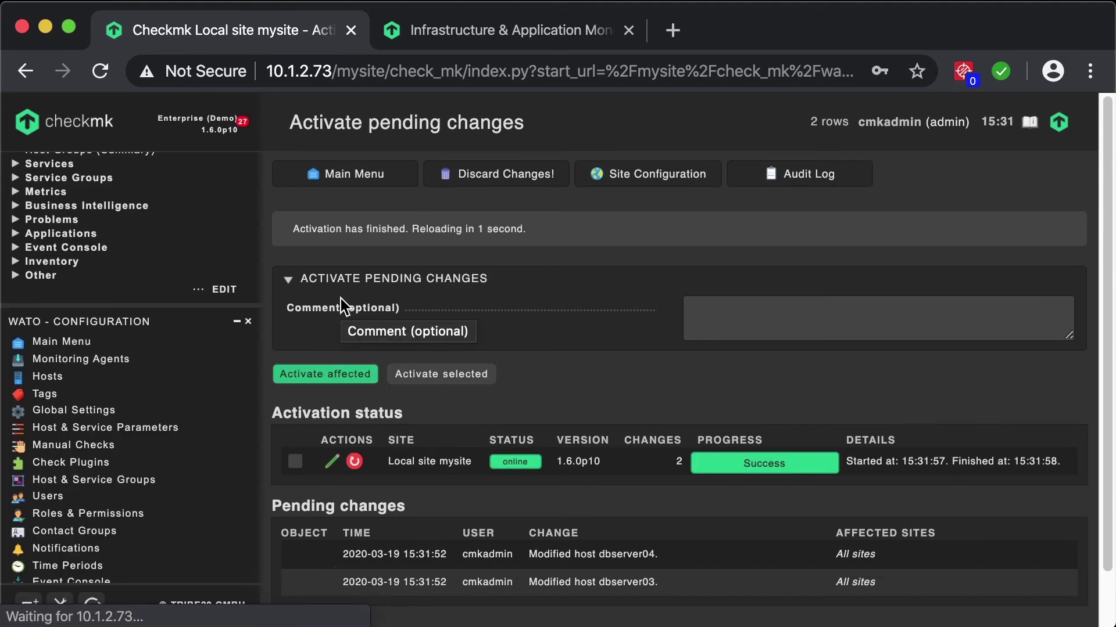
Step: Open the Host Groups (Summary) view to check how the hosts are distributed between the groups
{"action": "scroll", "coordinate": [158, 311], "scroll_direction": "up", "scroll_amount": 5}
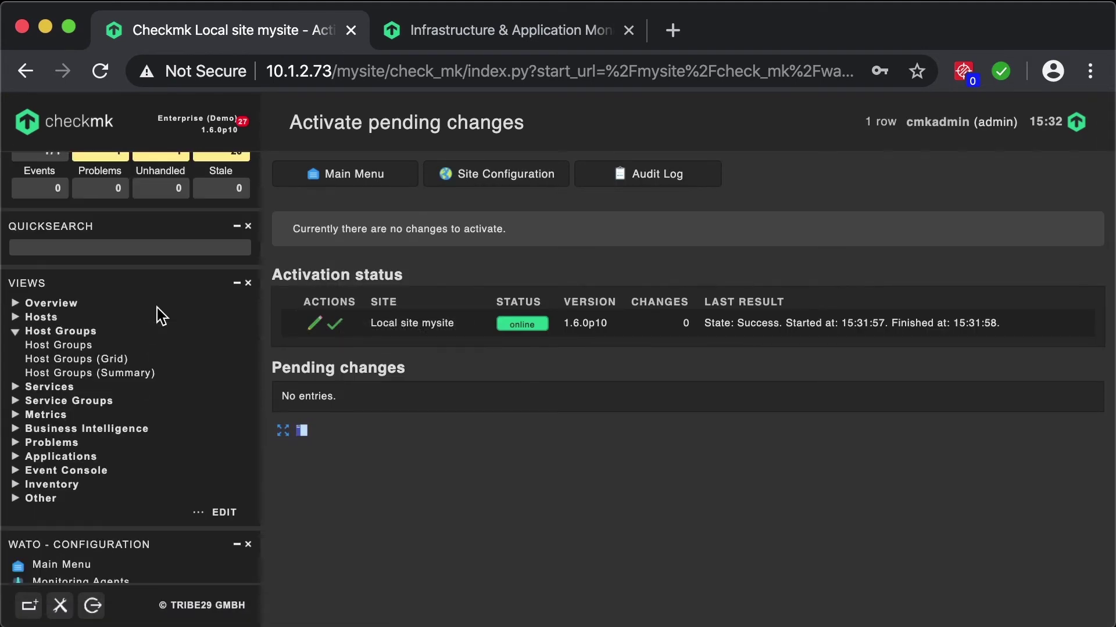
{"action": "scroll", "coordinate": [158, 316], "scroll_direction": "up", "scroll_amount": 3}
{"action": "left_click", "coordinate": [111, 470]}
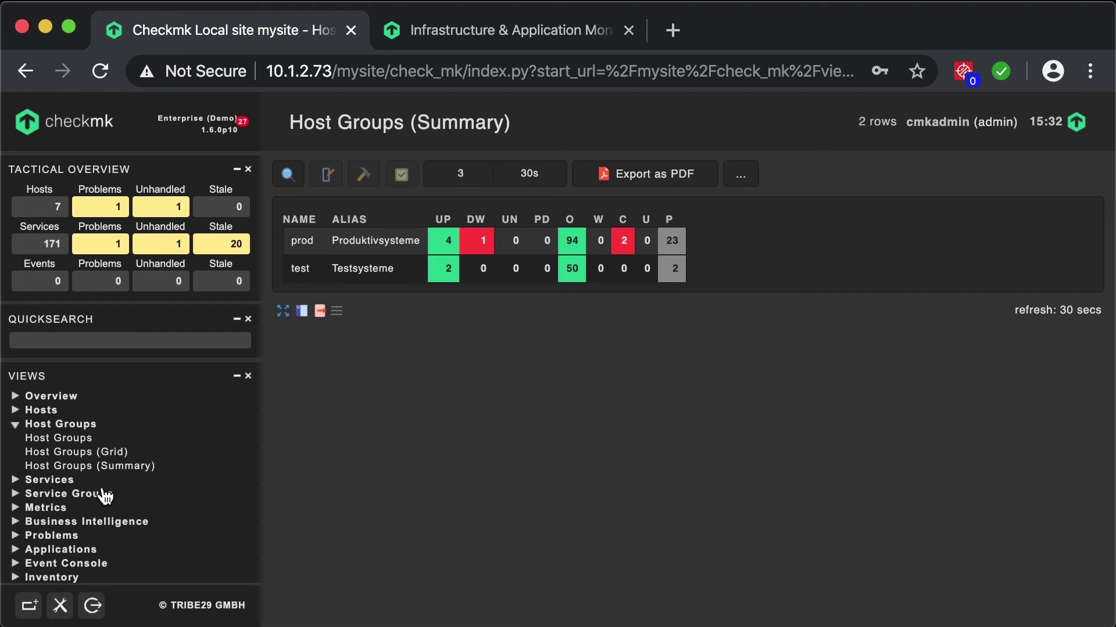
Step: Create and save a new service group named cpu with the alias CPU
{"action": "scroll", "coordinate": [104, 496], "scroll_direction": "down", "scroll_amount": 3}
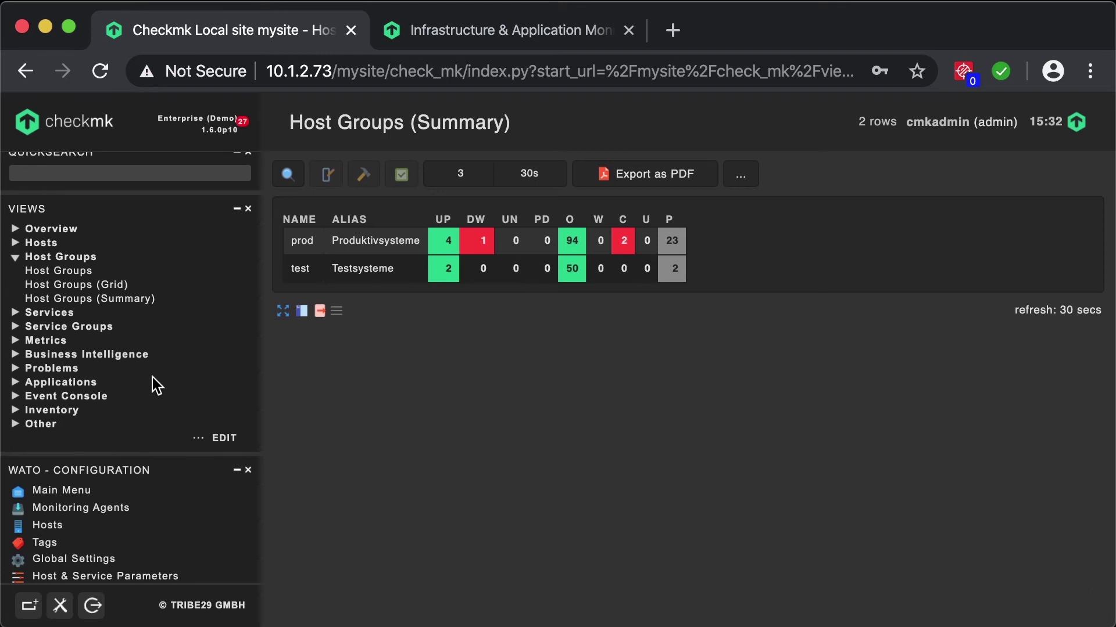
{"action": "scroll", "coordinate": [106, 366], "scroll_direction": "down", "scroll_amount": 2}
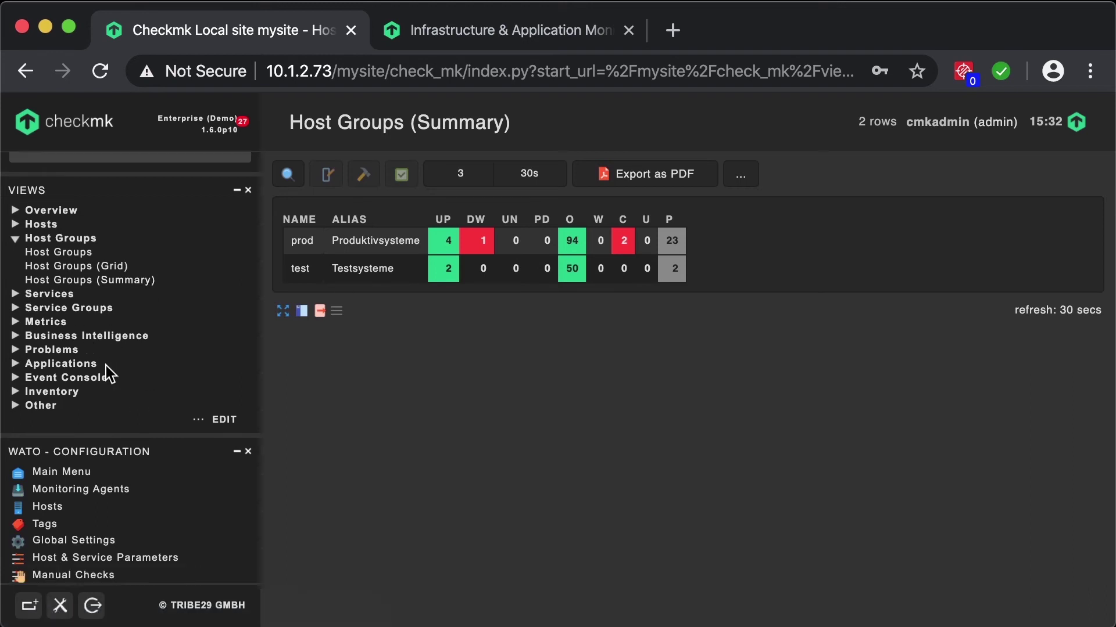
{"action": "scroll", "coordinate": [106, 365], "scroll_direction": "down", "scroll_amount": 4}
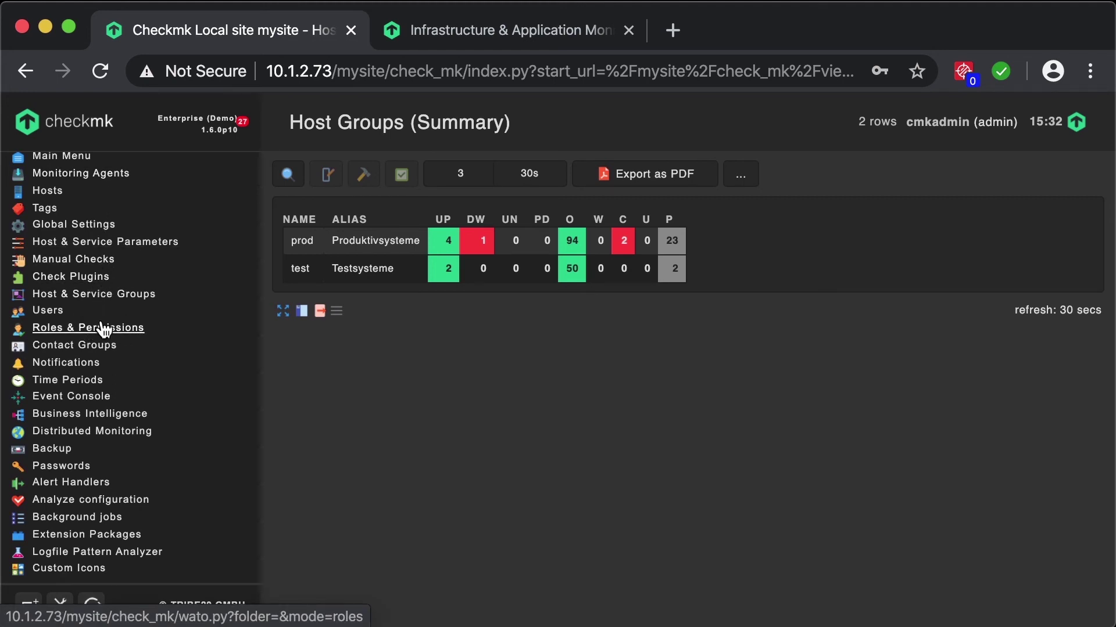
{"action": "left_click", "coordinate": [131, 296]}
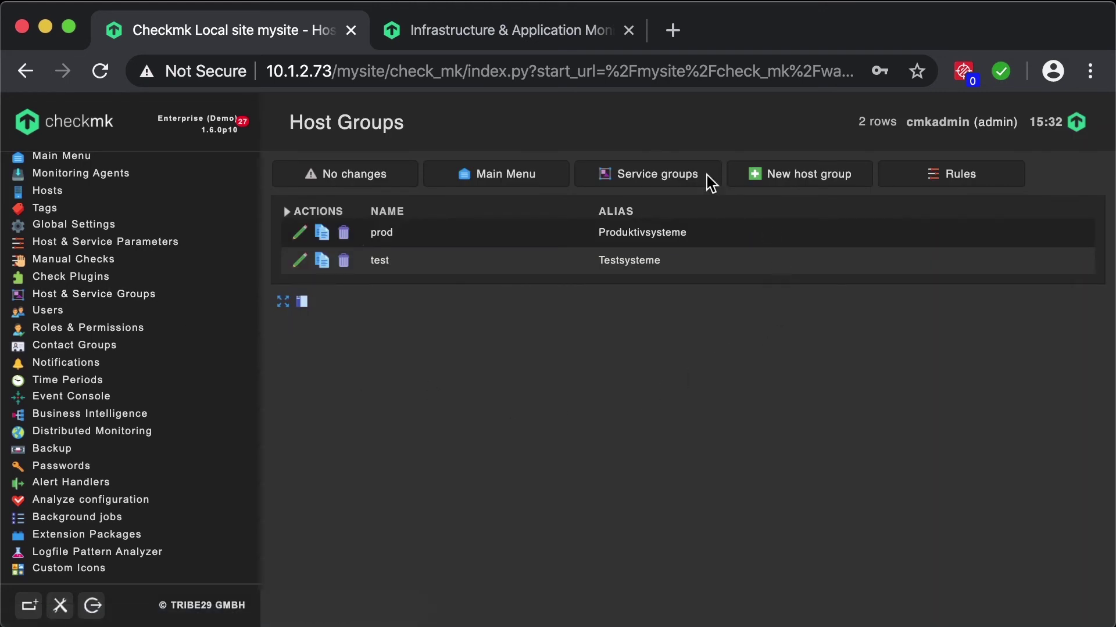
{"action": "left_click", "coordinate": [658, 179]}
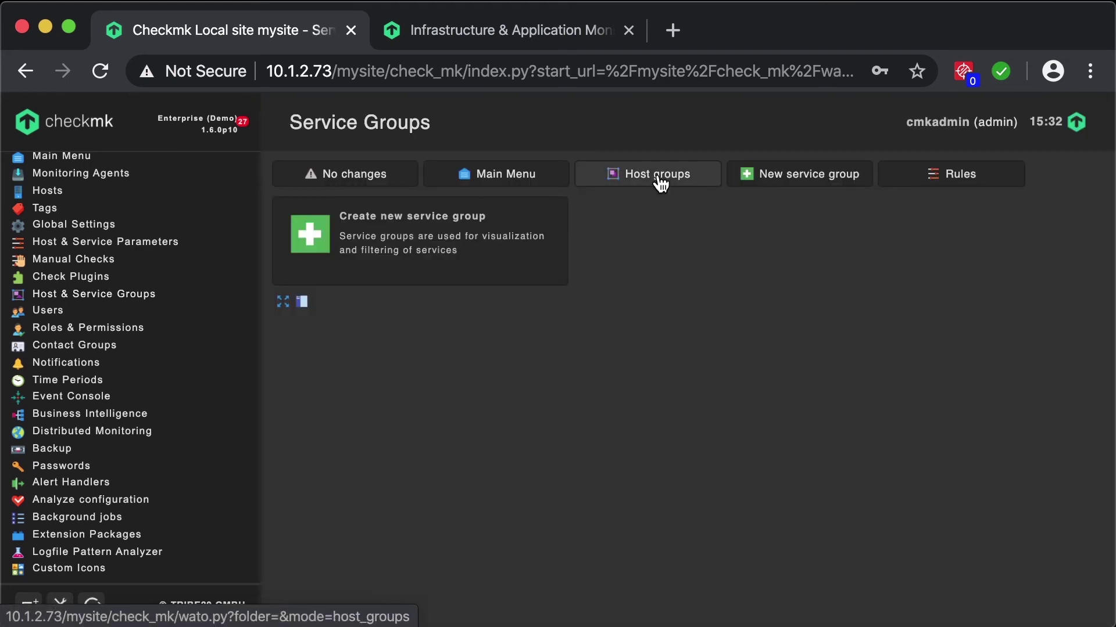
{"action": "left_click", "coordinate": [439, 238]}
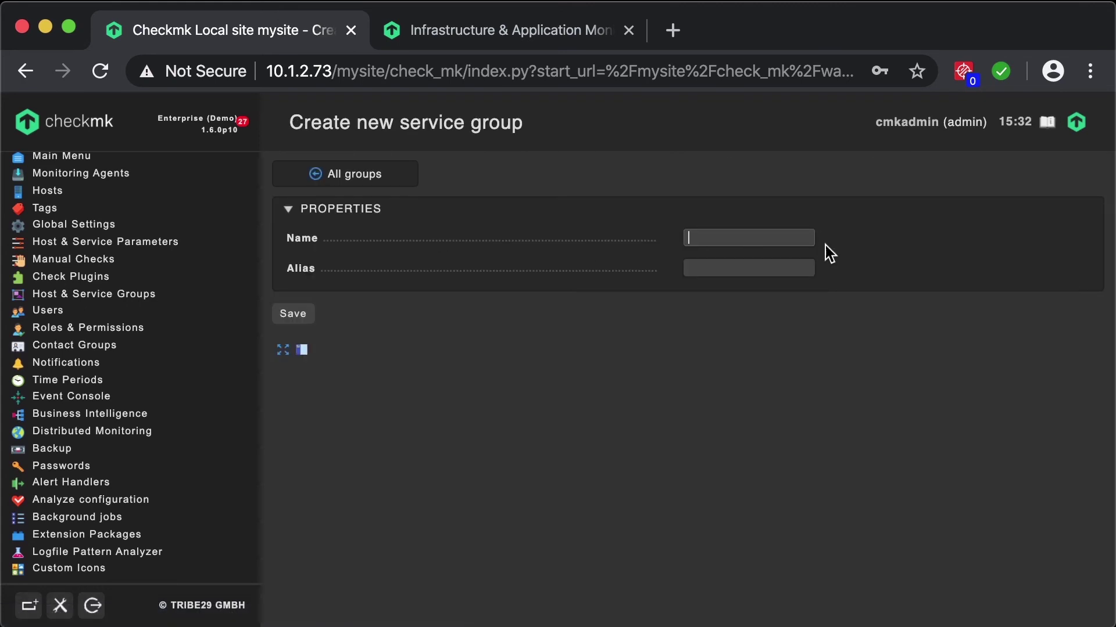
{"action": "type", "text": "cpu"}
{"action": "key", "text": "Tab"}
{"action": "type", "text": "CPU"}
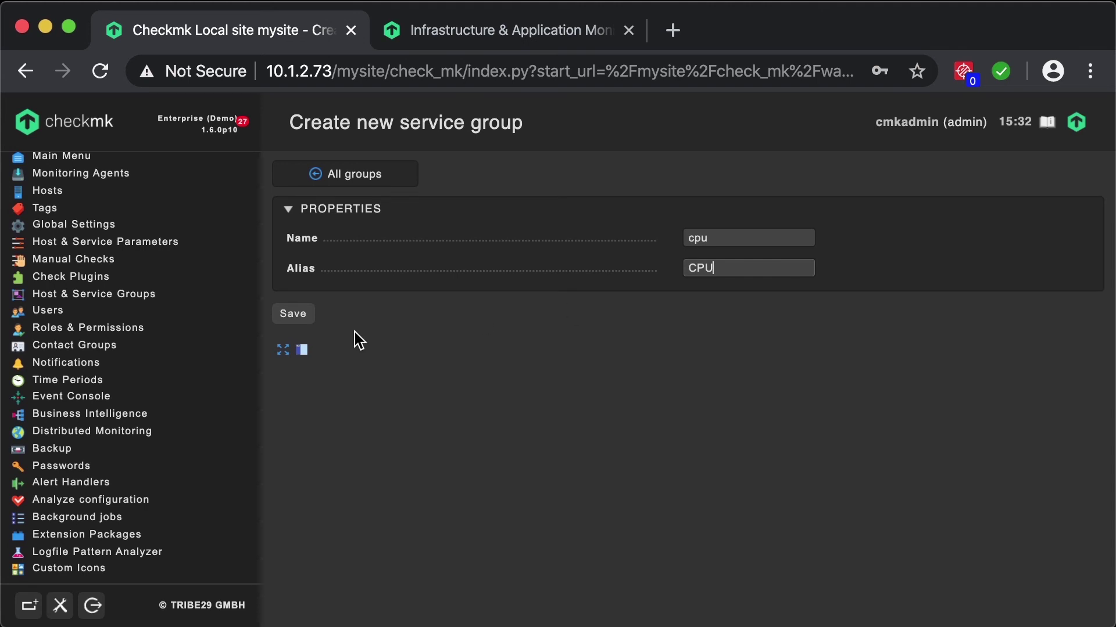
{"action": "left_click", "coordinate": [294, 314]}
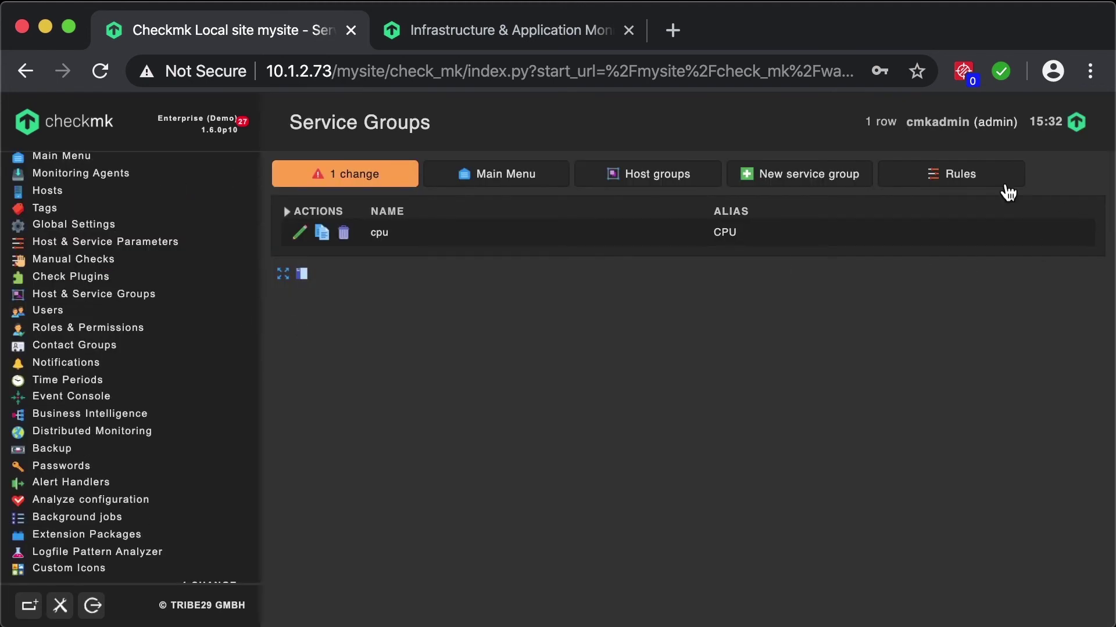
Step: Create and save a Main directory rule assigning services whose names begin with CPU to the CPU service group
{"action": "left_click", "coordinate": [972, 174]}
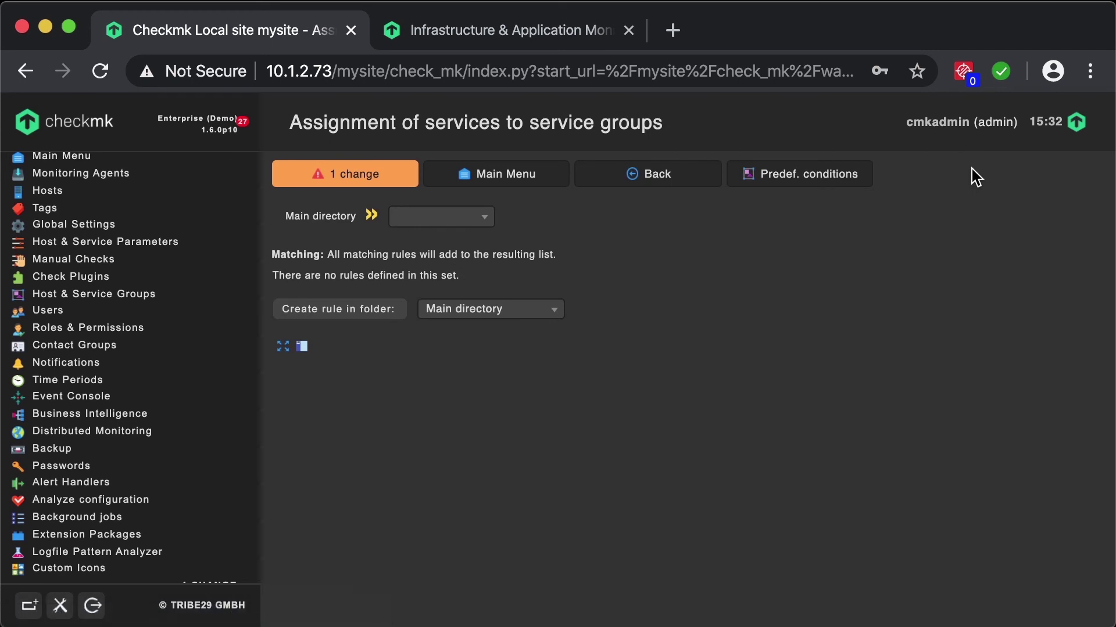
{"action": "left_click", "coordinate": [341, 308]}
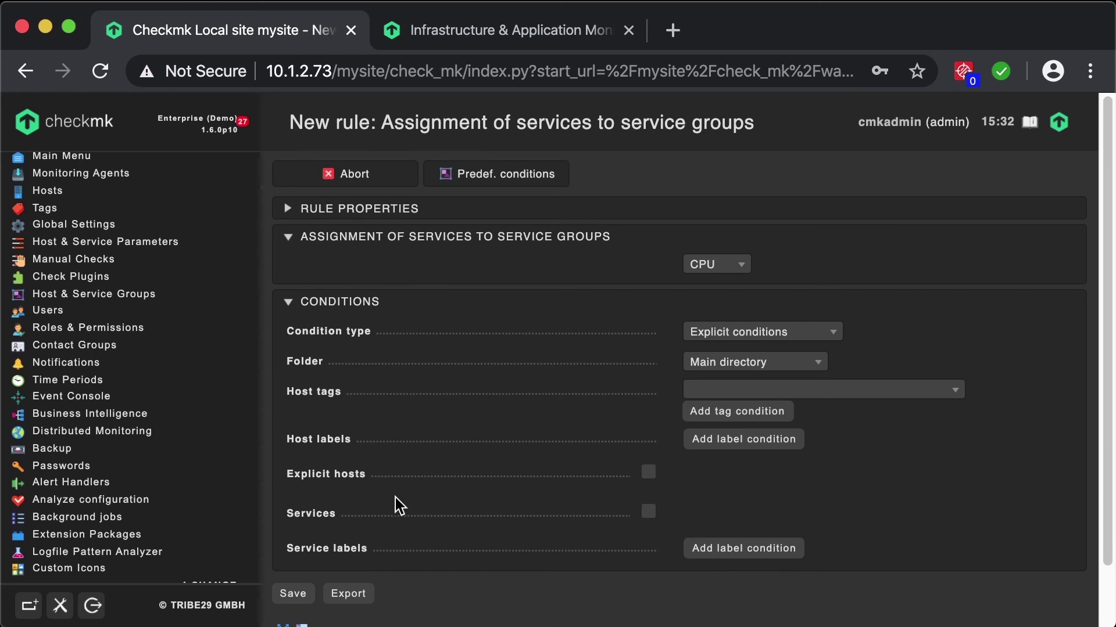
{"action": "left_click", "coordinate": [649, 511]}
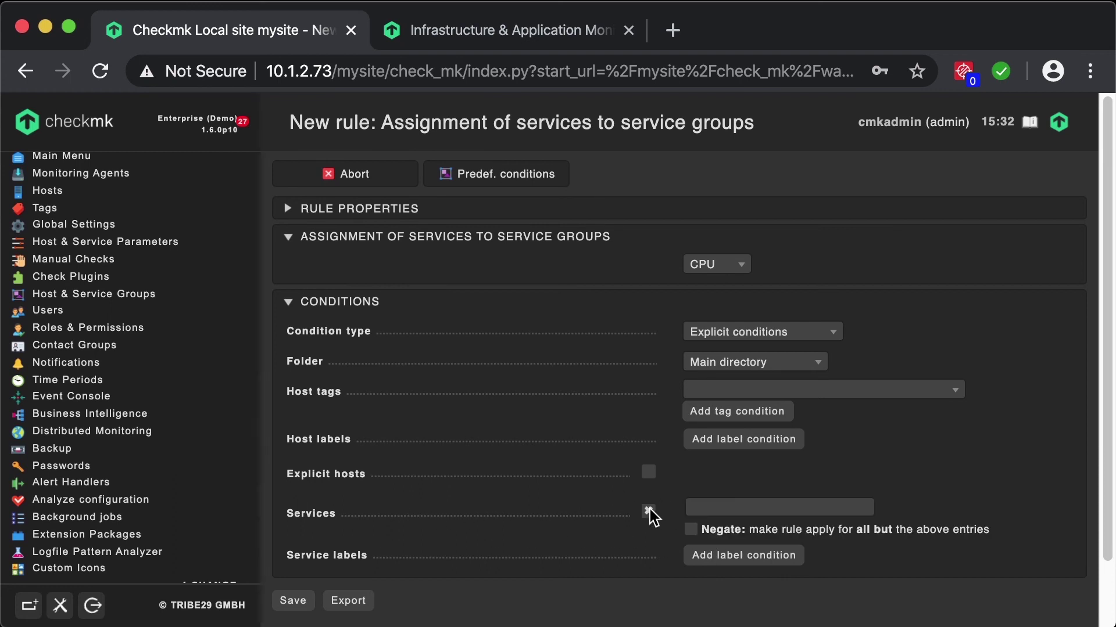
{"action": "left_click", "coordinate": [714, 503]}
{"action": "type", "text": "CPU"}
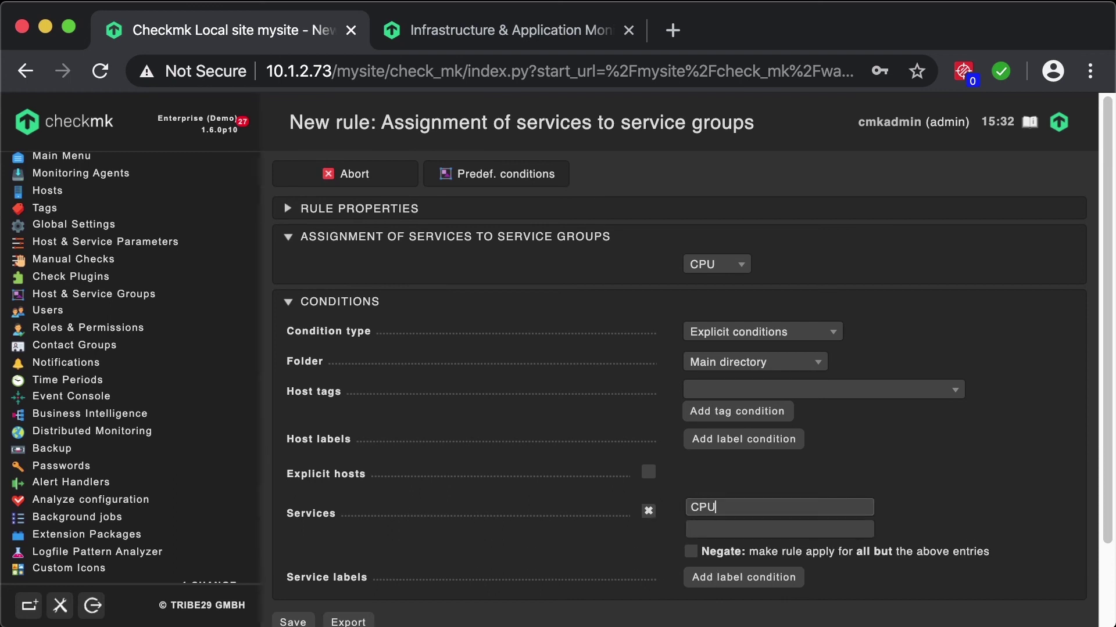
{"action": "scroll", "coordinate": [691, 361], "scroll_direction": "down", "scroll_amount": 3}
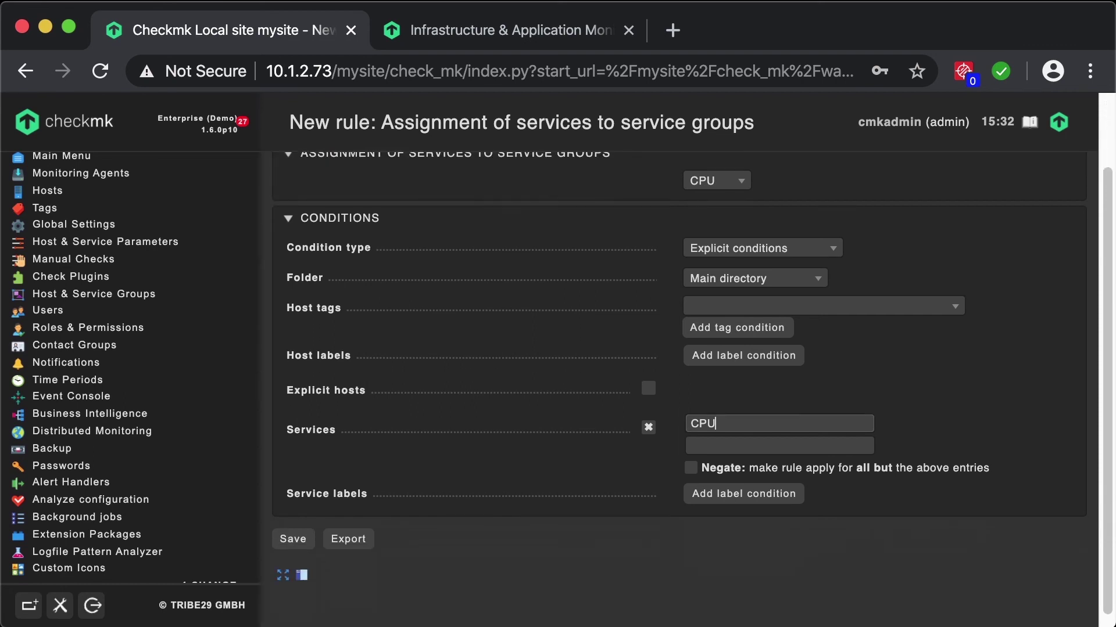
{"action": "left_click", "coordinate": [296, 541]}
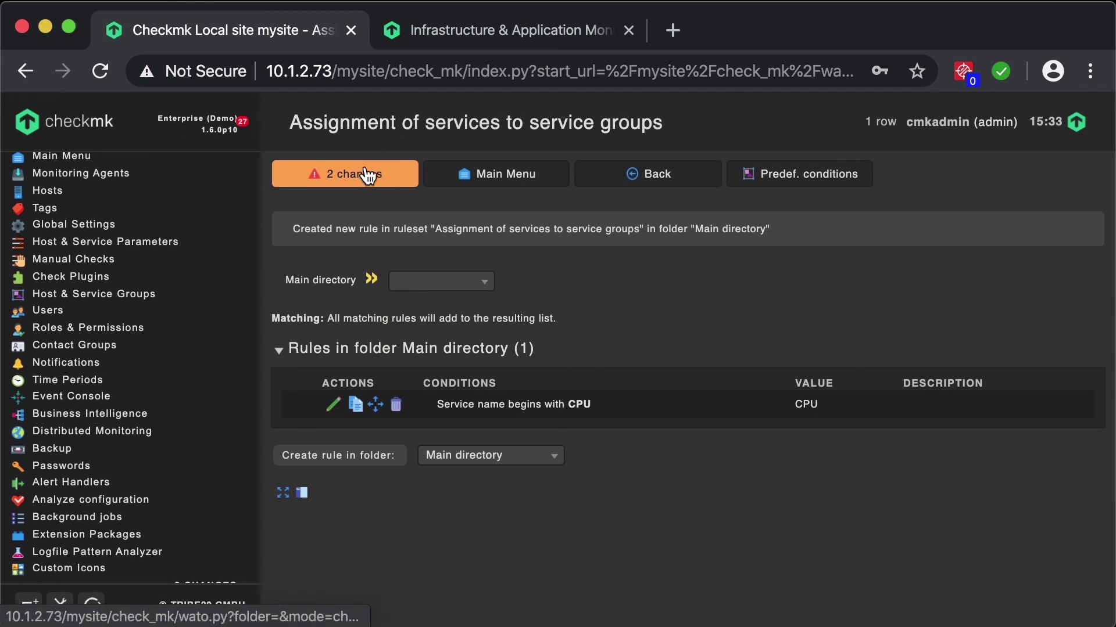
Step: Activate the pending service group and assignment rule changes on the affected sites
{"action": "left_click", "coordinate": [368, 175]}
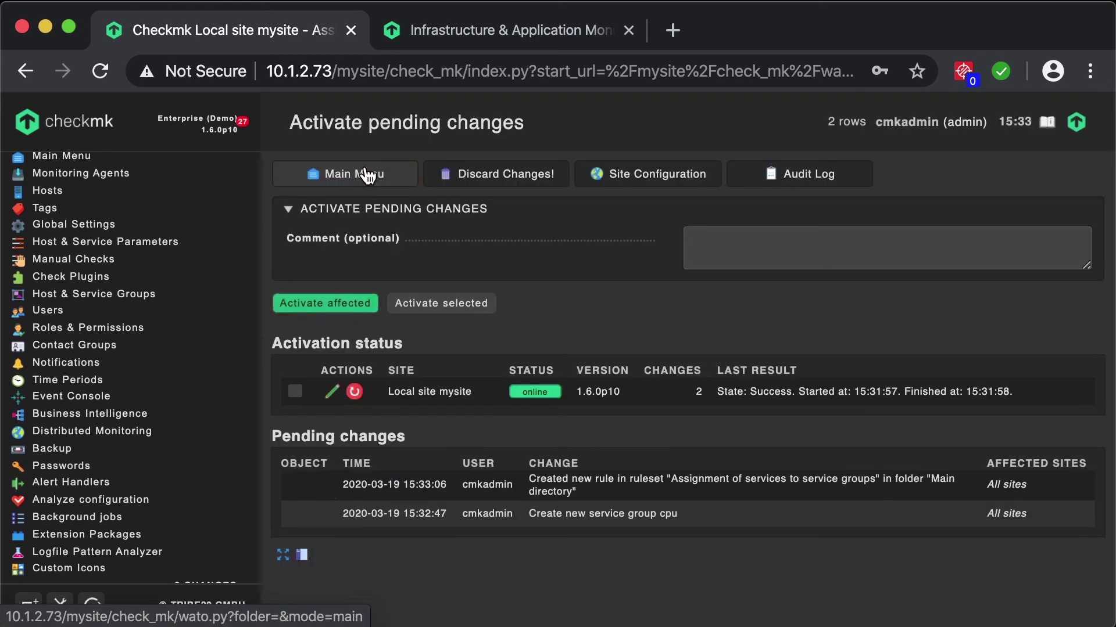
{"action": "left_click", "coordinate": [345, 305]}
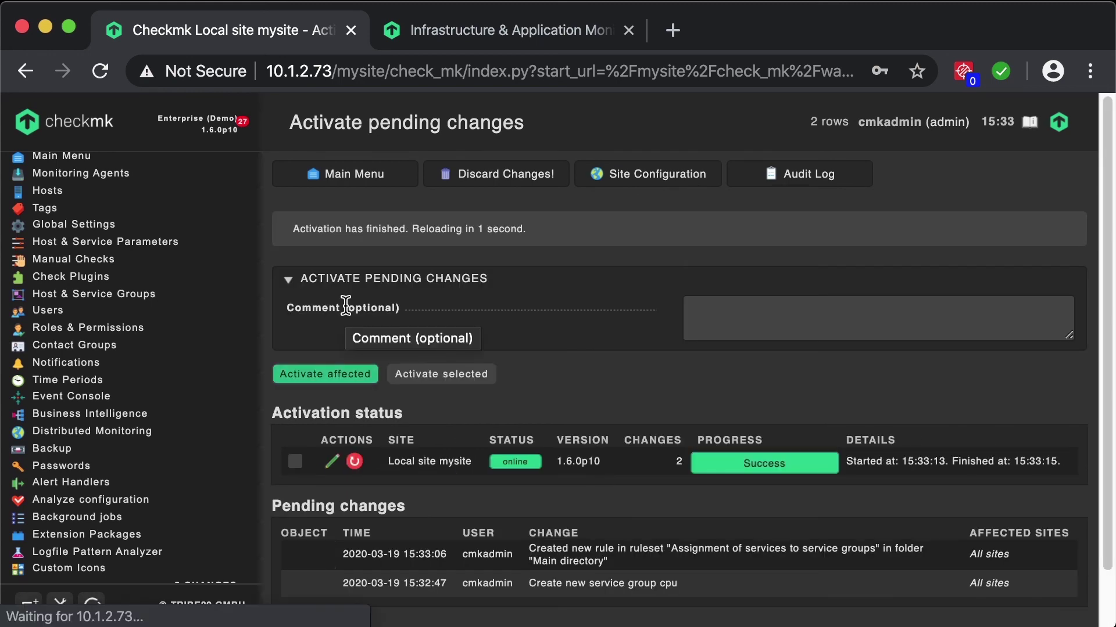
Step: Open the Service Groups (Summary) view to check the CPU service group
{"action": "scroll", "coordinate": [152, 337], "scroll_direction": "up", "scroll_amount": 6}
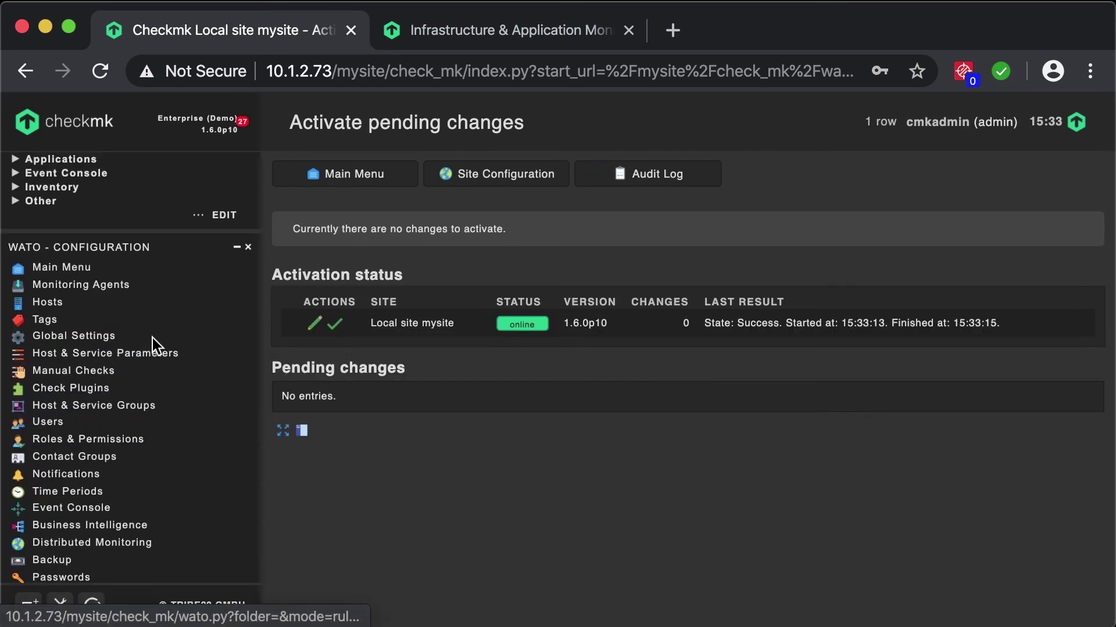
{"action": "scroll", "coordinate": [122, 272], "scroll_direction": "up", "scroll_amount": 6}
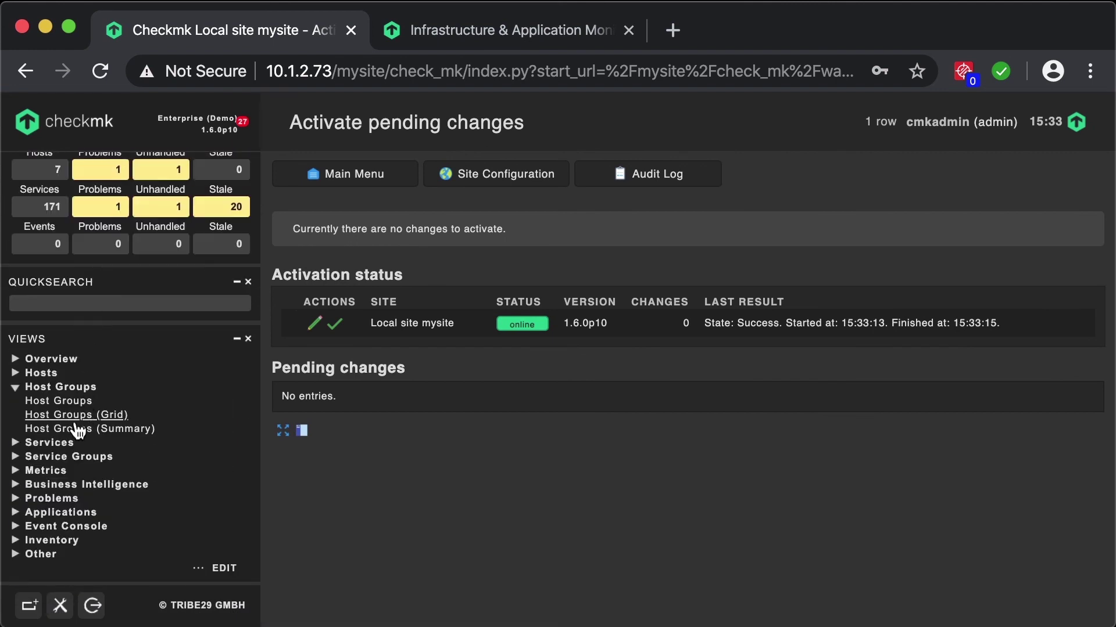
{"action": "left_click", "coordinate": [51, 456]}
{"action": "left_click", "coordinate": [95, 488]}
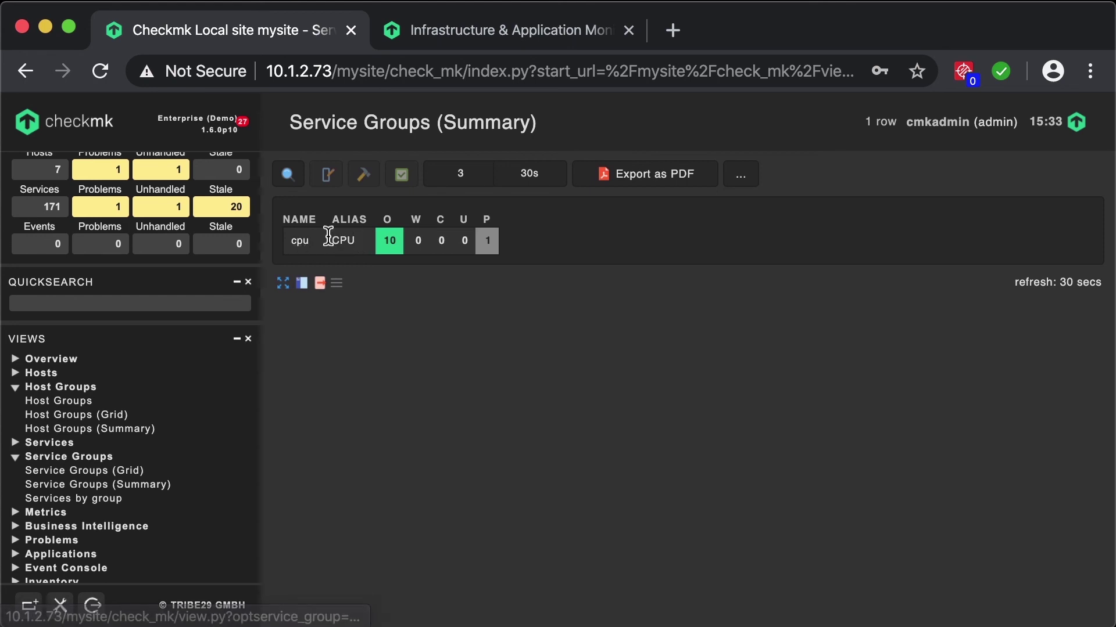
Step: Open the cpu service group and review the CPU services assigned to it on each host
{"action": "left_click", "coordinate": [304, 247]}
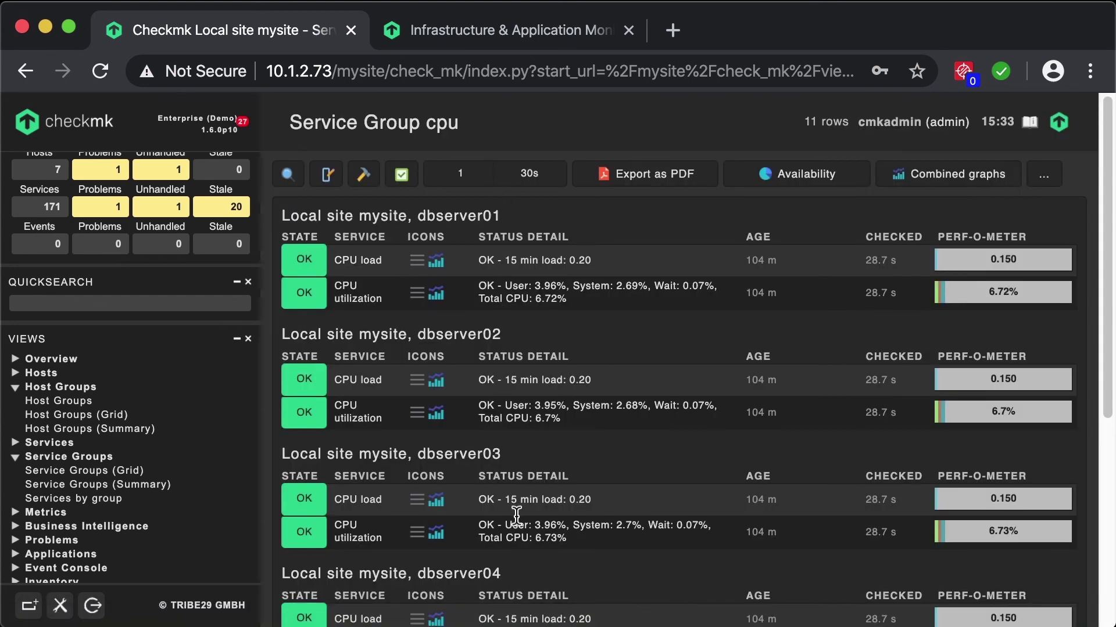
{"action": "scroll", "coordinate": [519, 527], "scroll_direction": "down", "scroll_amount": 6}
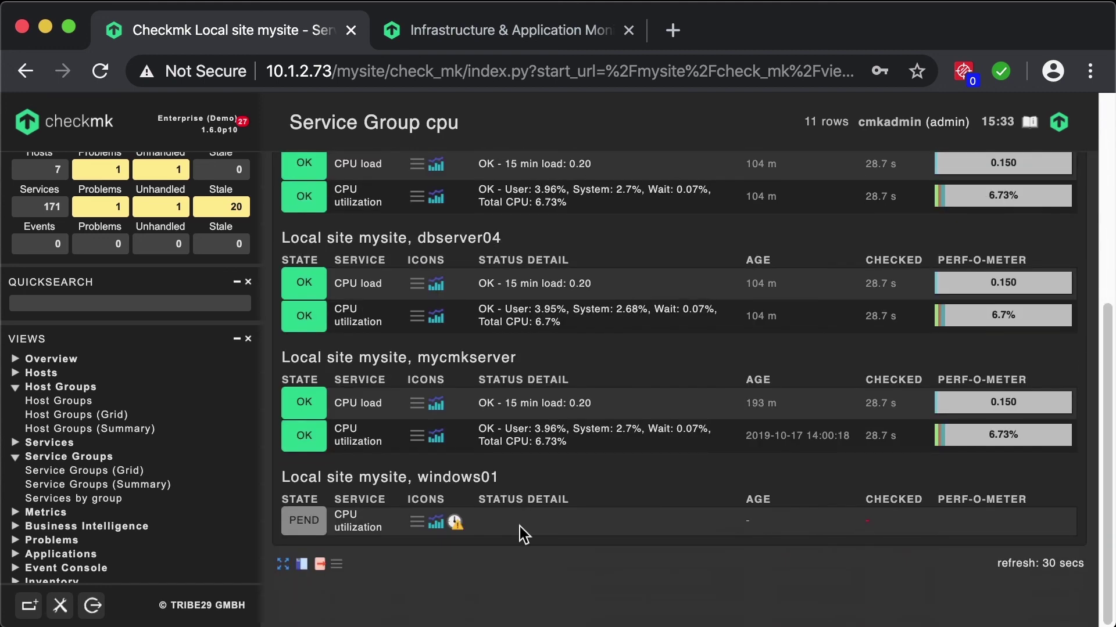
{"action": "scroll", "coordinate": [520, 526], "scroll_direction": "up", "scroll_amount": 8}
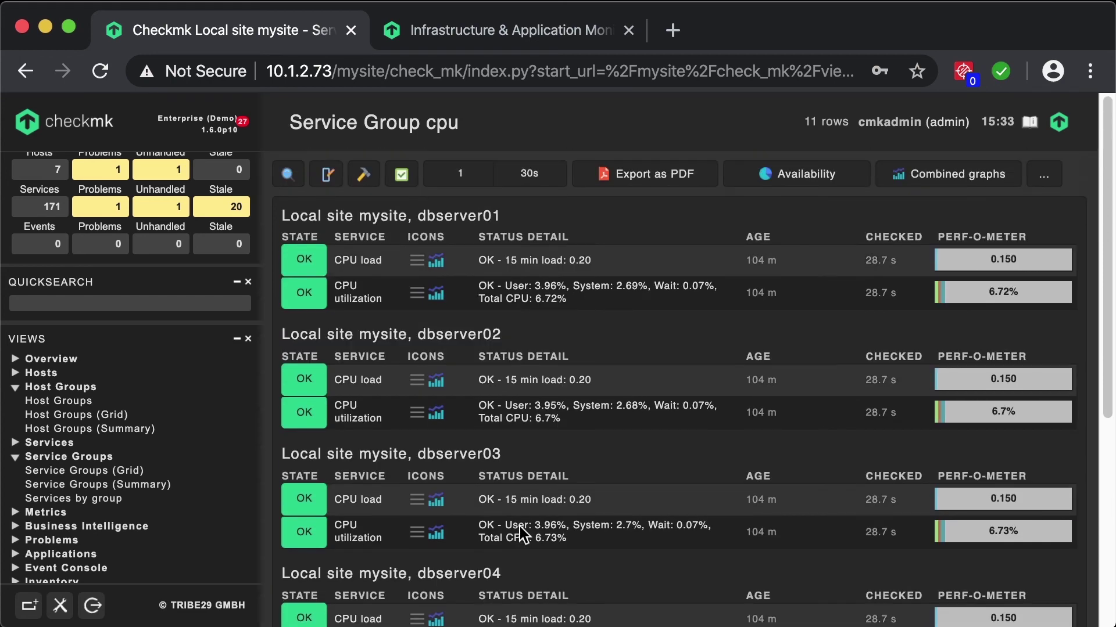
{"action": "scroll", "coordinate": [519, 527], "scroll_direction": "down", "scroll_amount": 8}
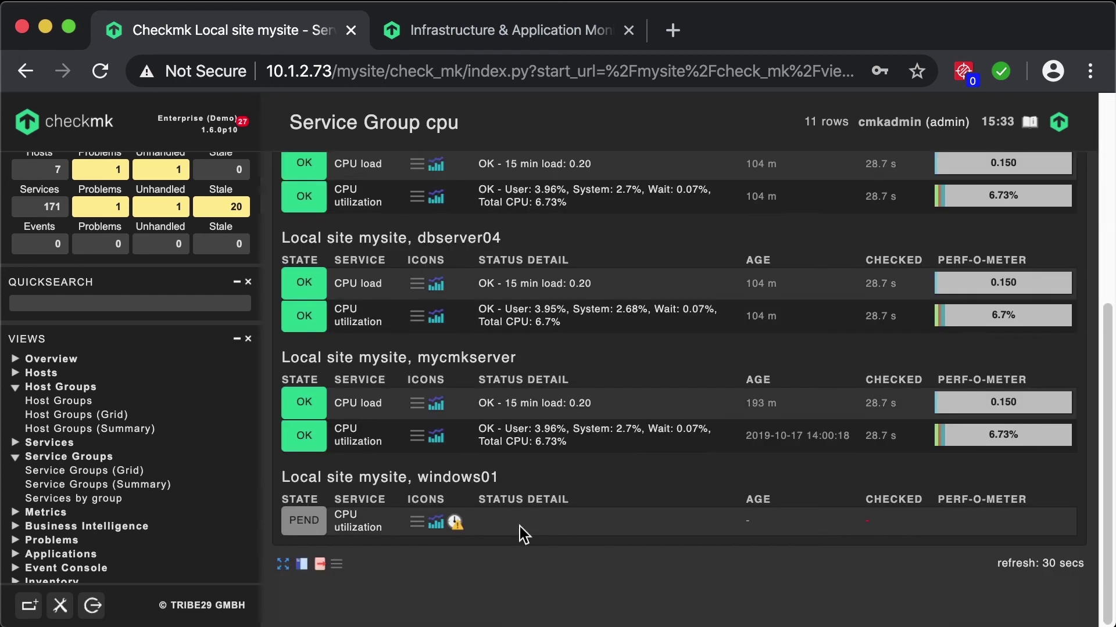
{"action": "scroll", "coordinate": [520, 527], "scroll_direction": "up", "scroll_amount": 8}
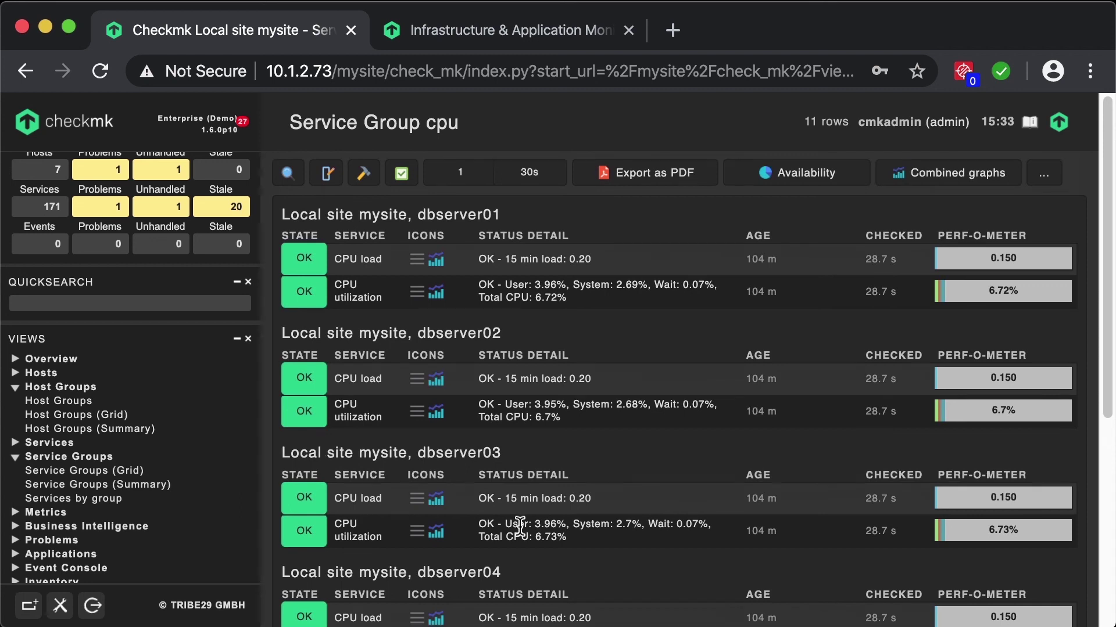
{"action": "scroll", "coordinate": [520, 527], "scroll_direction": "down", "scroll_amount": 8}
{"action": "scroll", "coordinate": [520, 527], "scroll_direction": "up", "scroll_amount": 8}
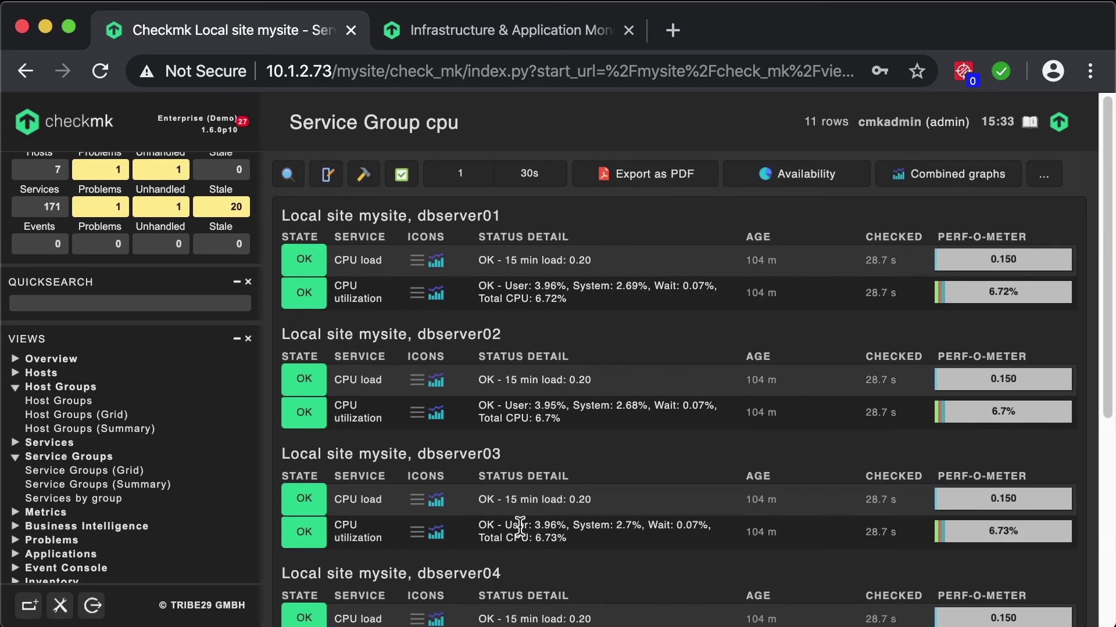